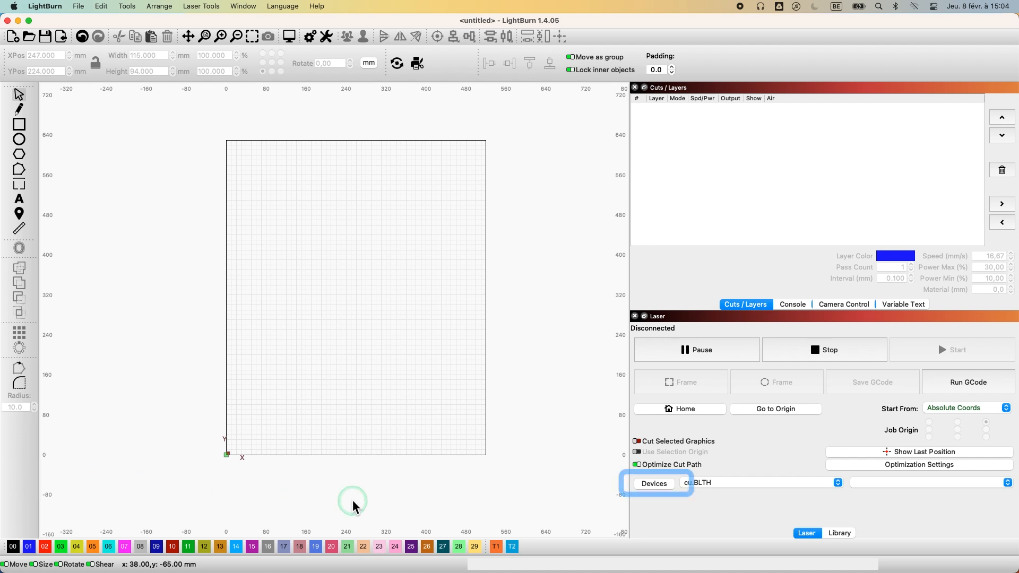
Import the Mekanika Pro-S / Opt Lasers .lbdev profile and make it the active device.
click(658, 487)
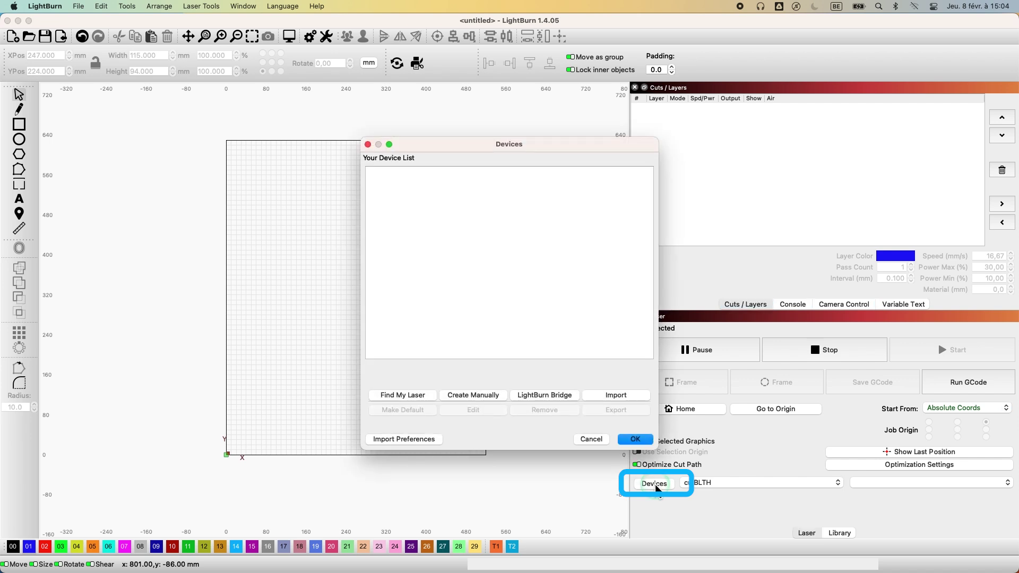
click(622, 395)
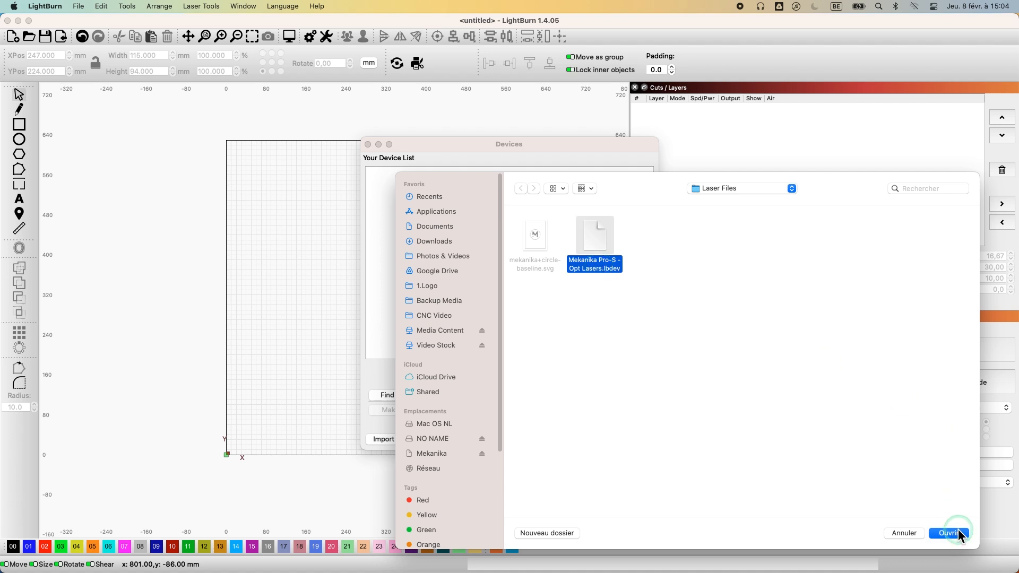
click(950, 533)
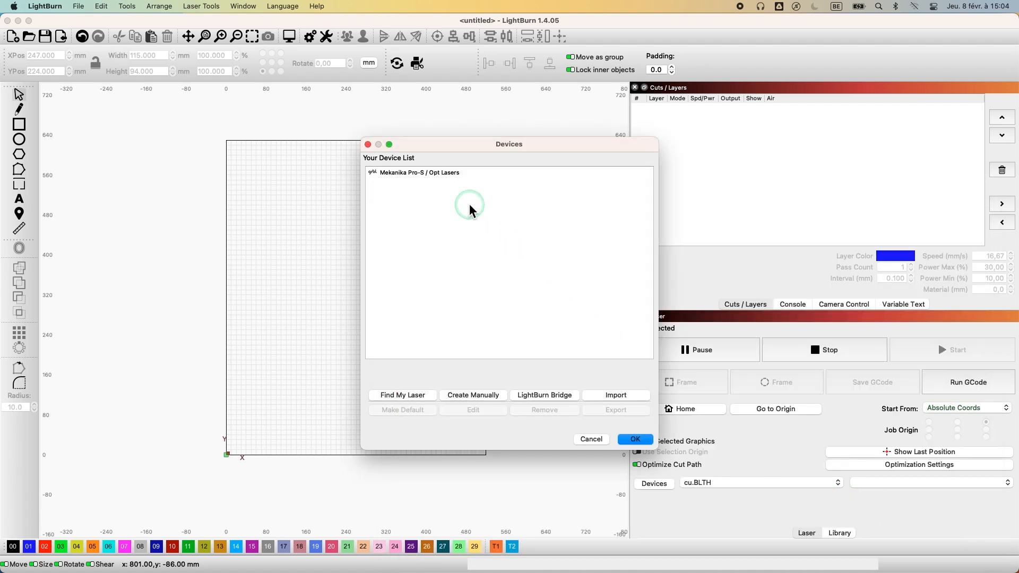
click(443, 172)
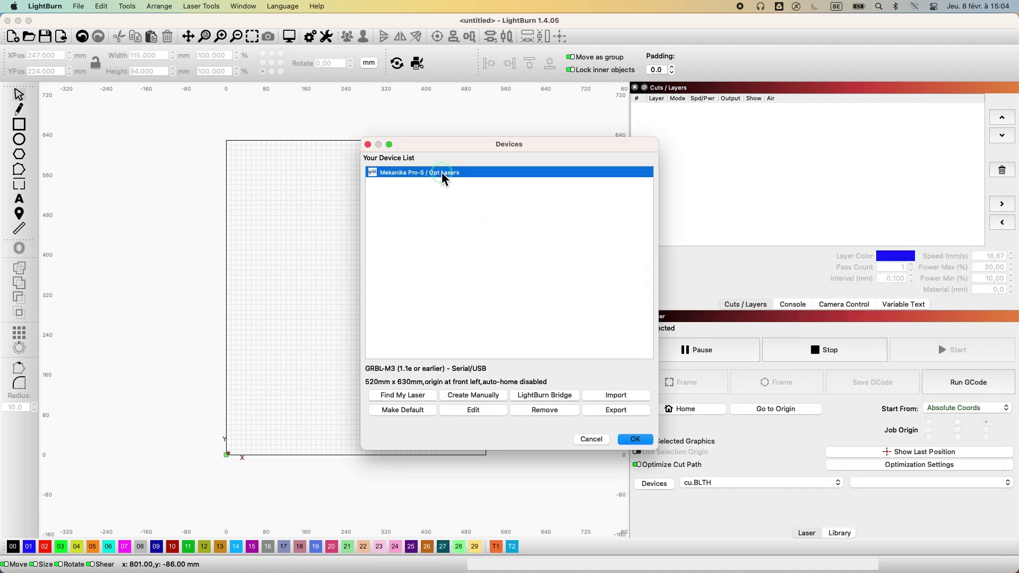
click(635, 440)
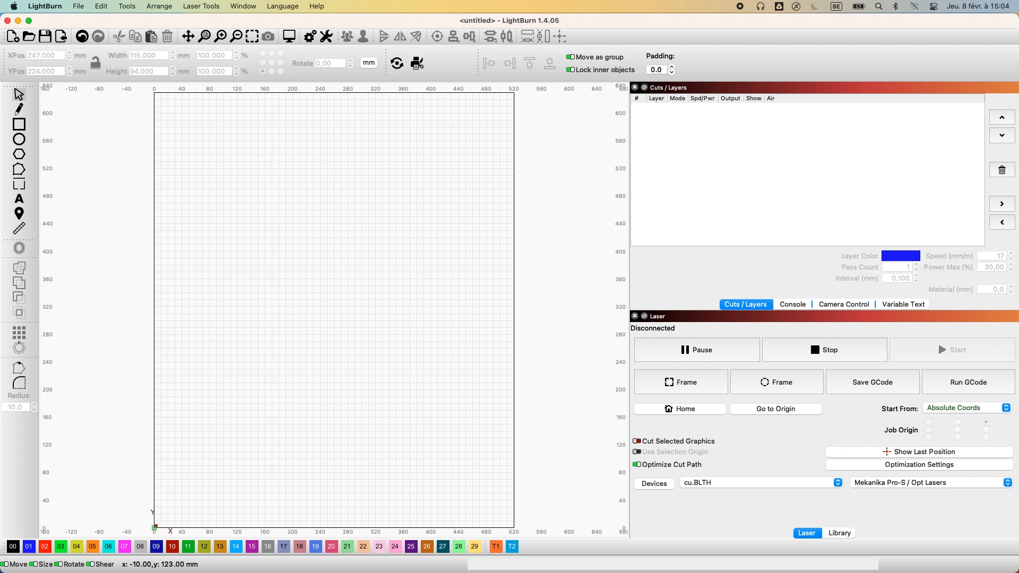
click(310, 38)
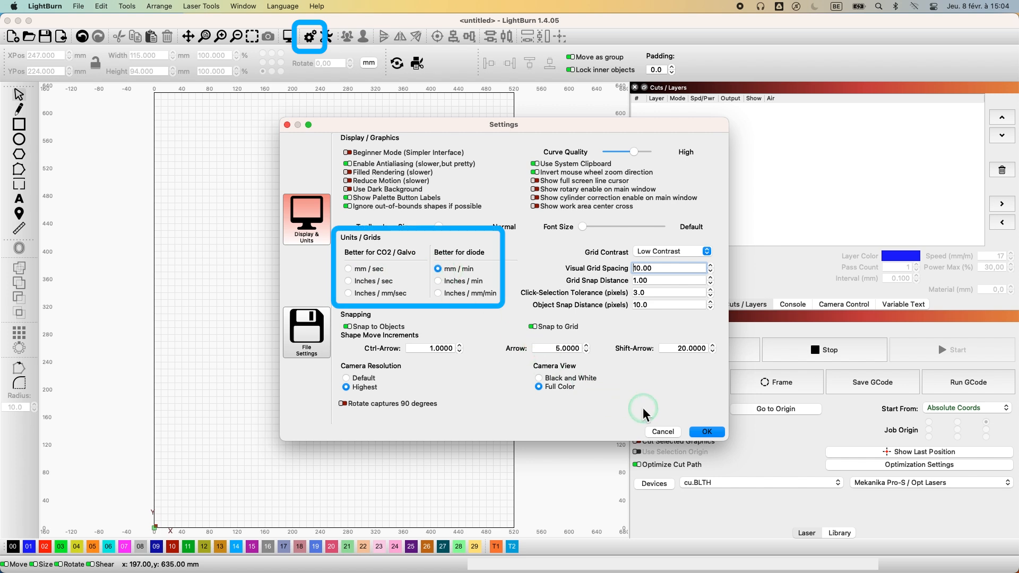
click(706, 432)
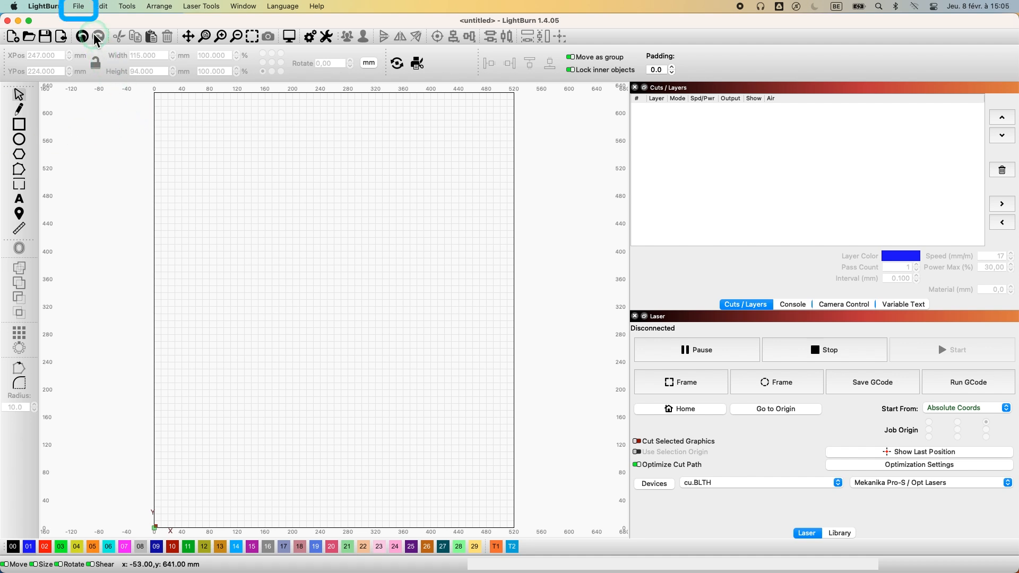
Import mekanika+circle-baseline.svg with the 'All supported' file filter kept.
click(80, 7)
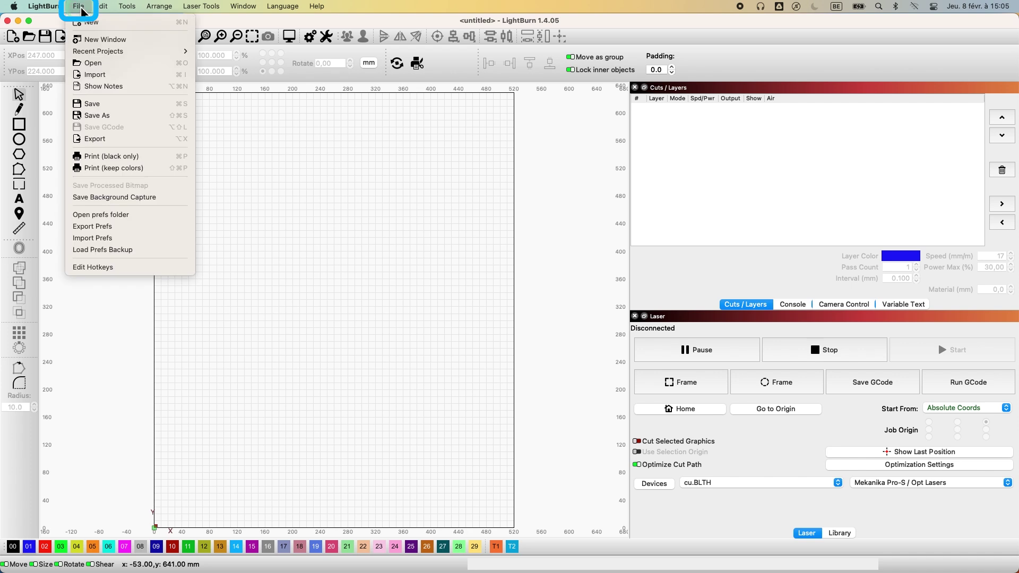
click(88, 74)
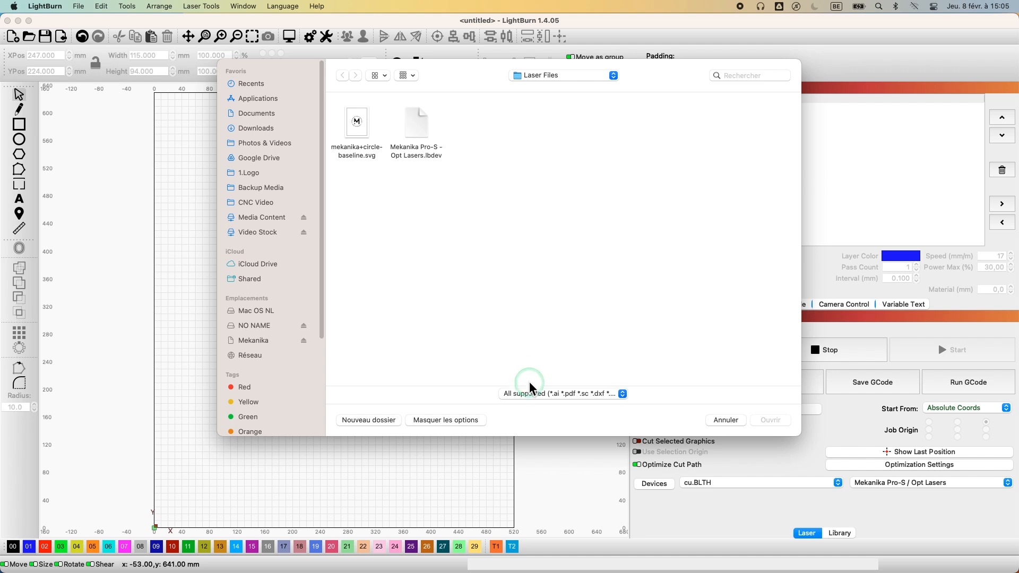
click(533, 391)
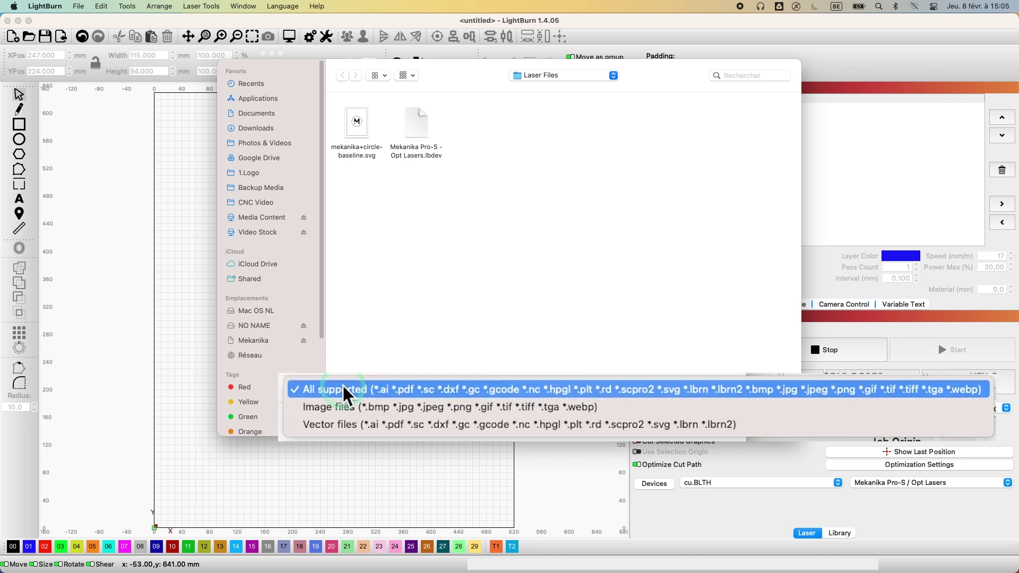
click(464, 361)
click(363, 159)
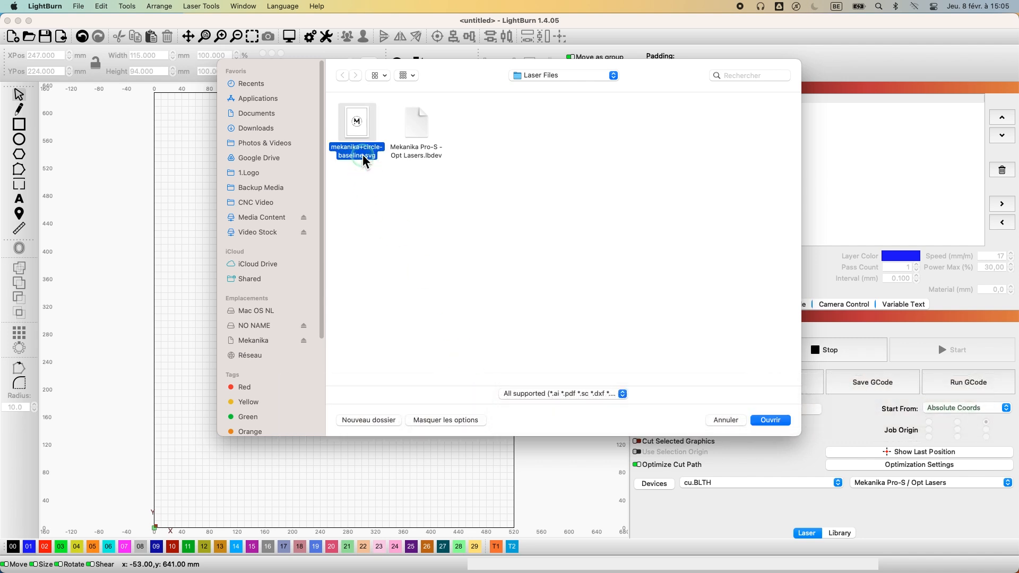
Load the logo, move it toward the bottom-left and shrink it to about 83 mm.
click(761, 417)
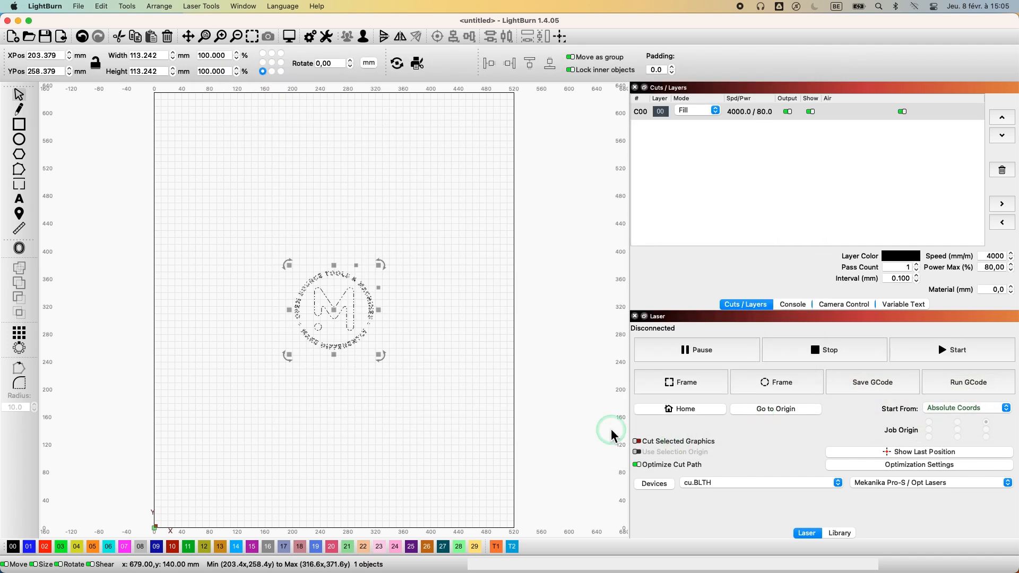
drag(350, 308, 230, 472)
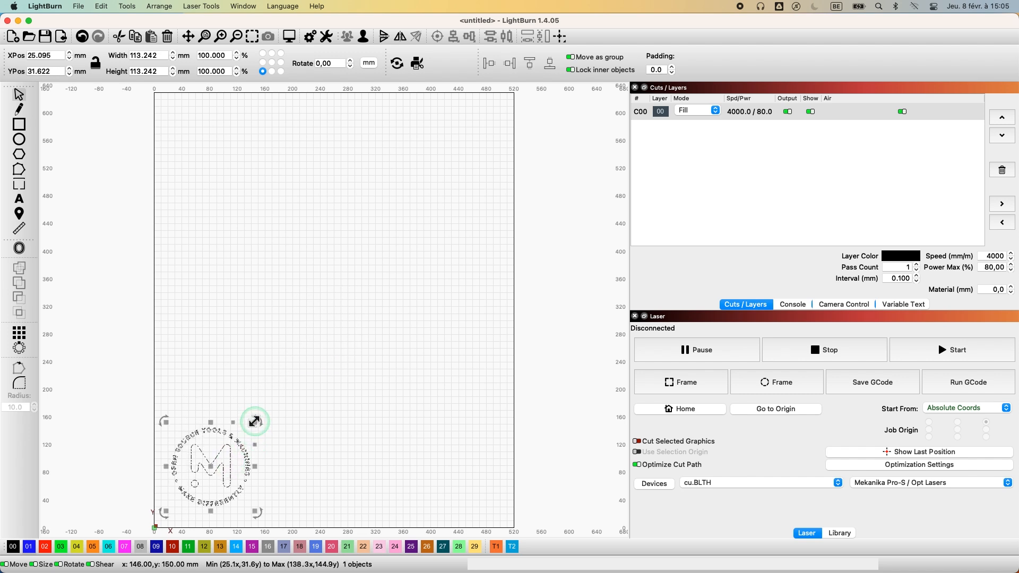
mouse_move(255, 420)
mouse_down()
mouse_move(239, 446)
mouse_move(343, 366)
mouse_up()
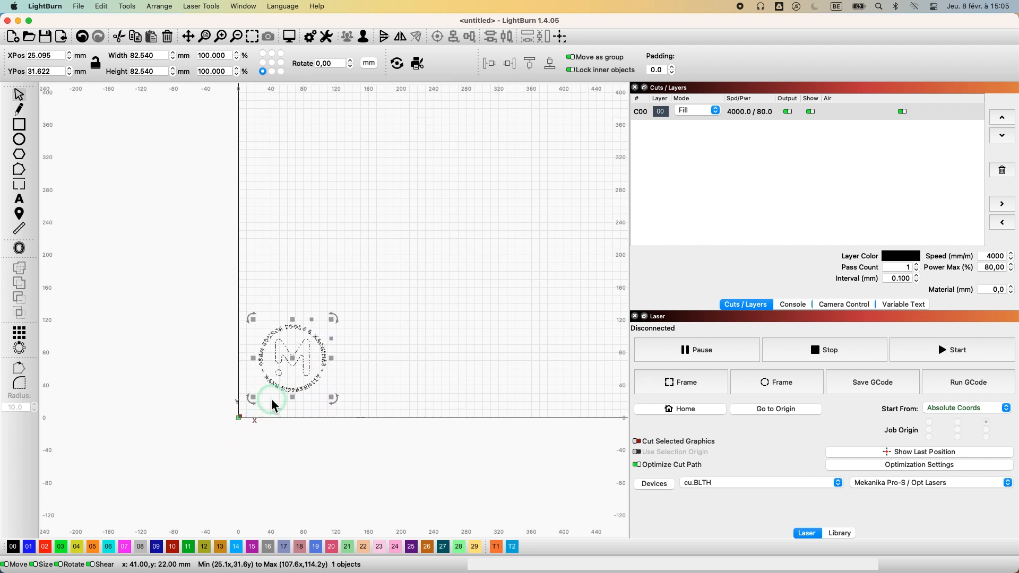
scroll(271, 402, up, 3)
scroll(271, 402, up, 2)
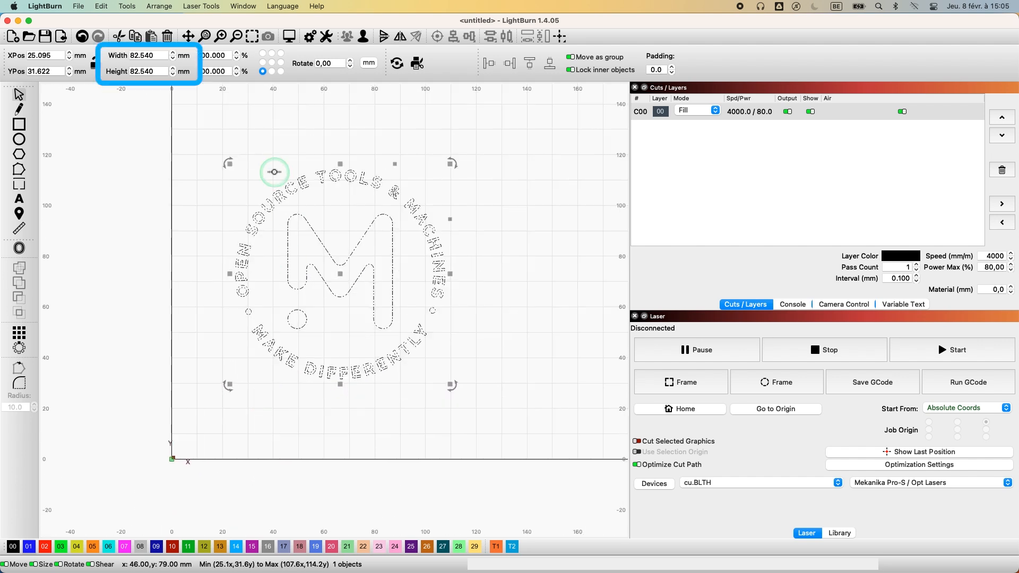
Set the logo's width to 50 mm so it becomes 50 × 50 mm, then deselect it.
click(144, 55)
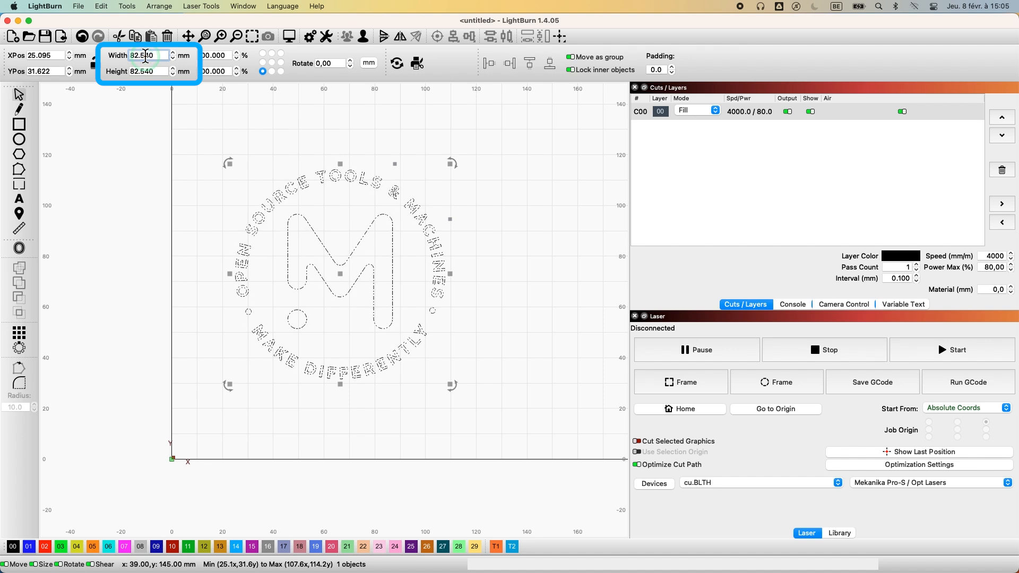
double_click(143, 55)
text(50)
key(Tab)
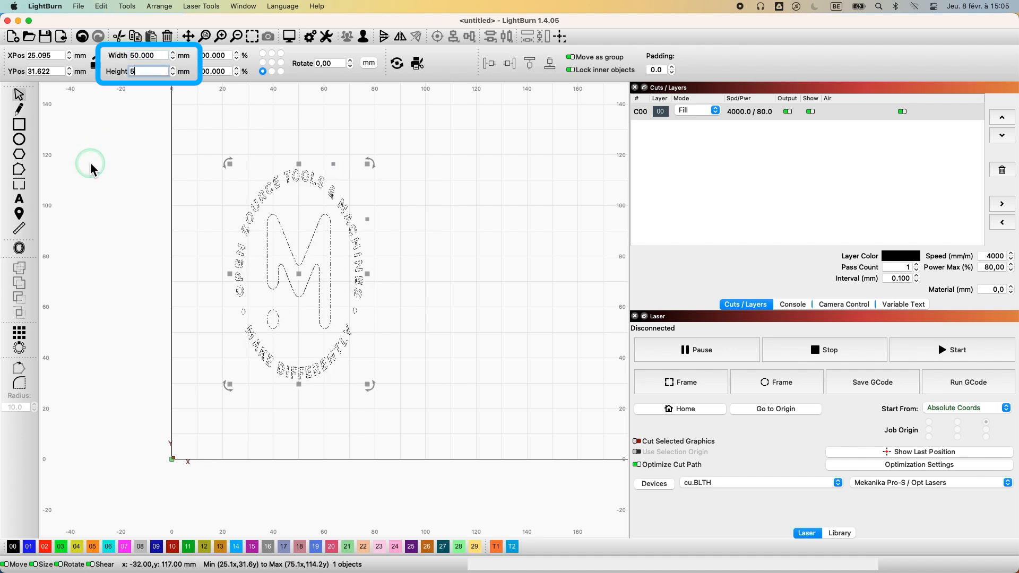
text(0.000)
click(90, 163)
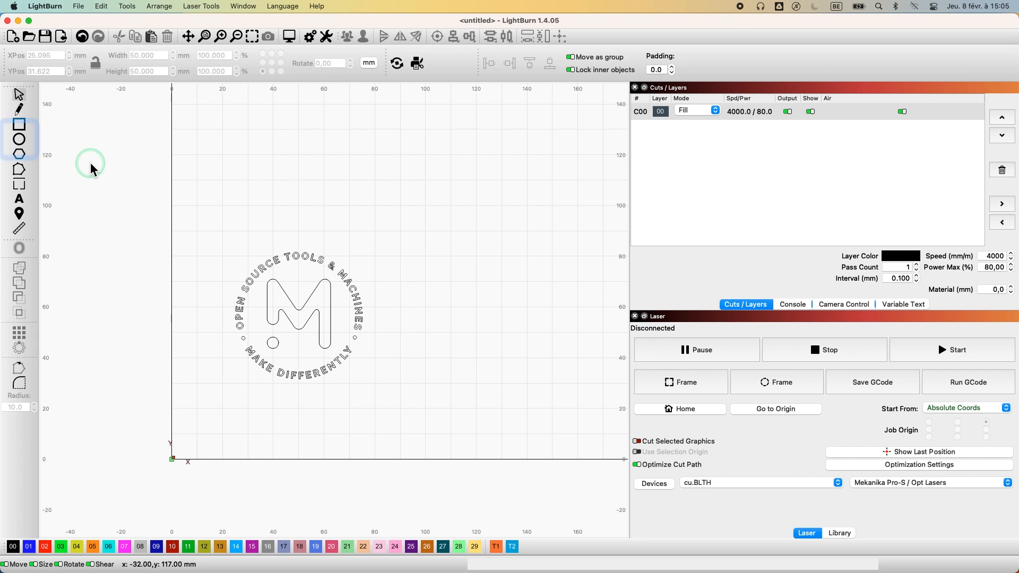
Draw an ellipse over the logo and size it to a 60 × 60 mm circle.
click(23, 144)
drag(239, 207, 331, 324)
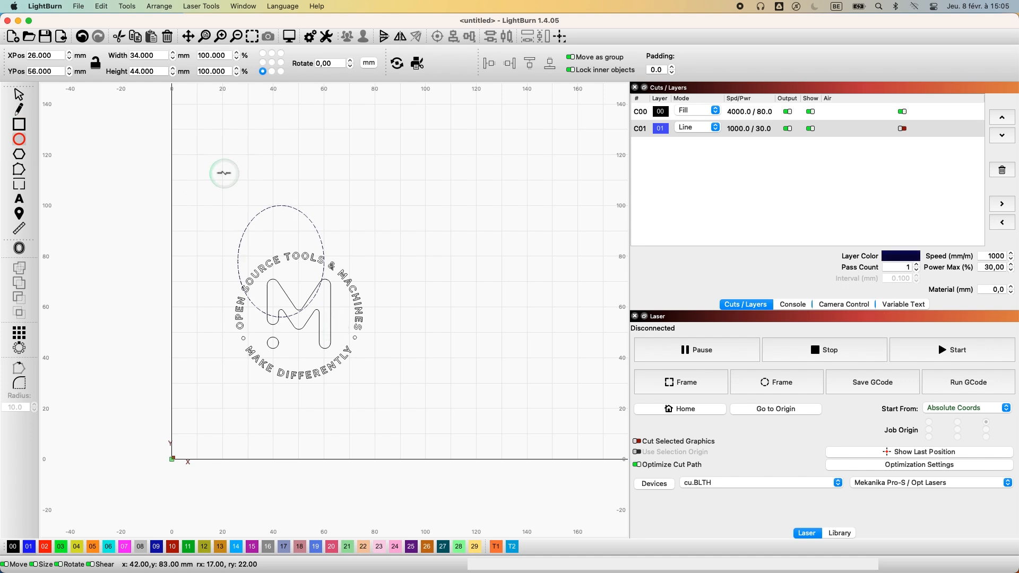
double_click(139, 55)
text(60)
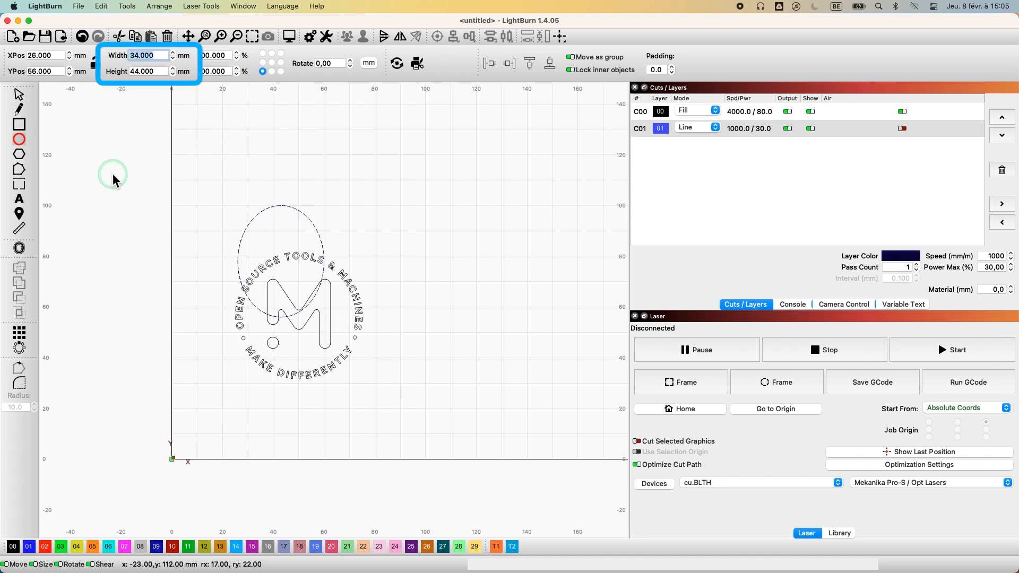
key(Tab)
text(60)
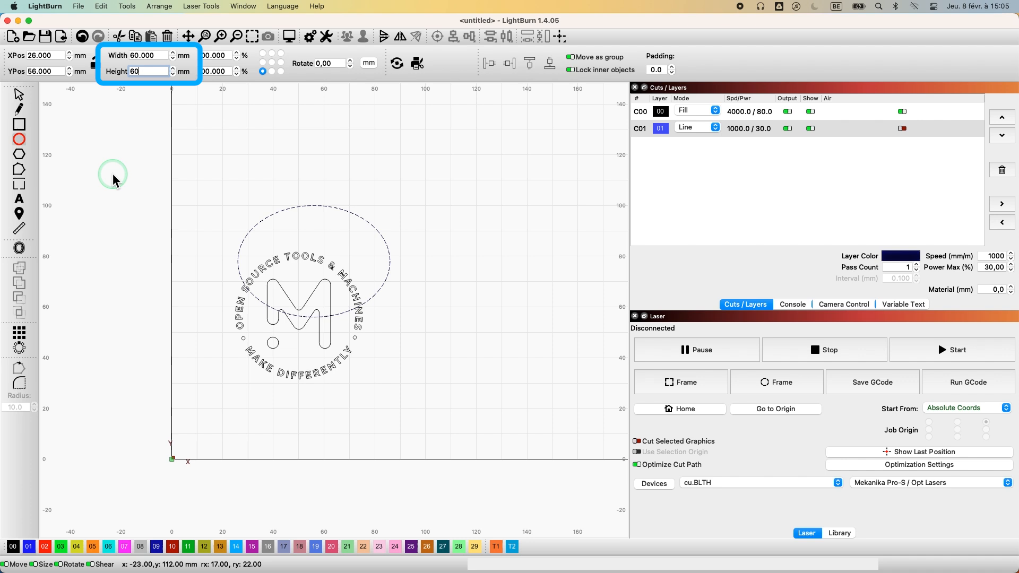
key(Return)
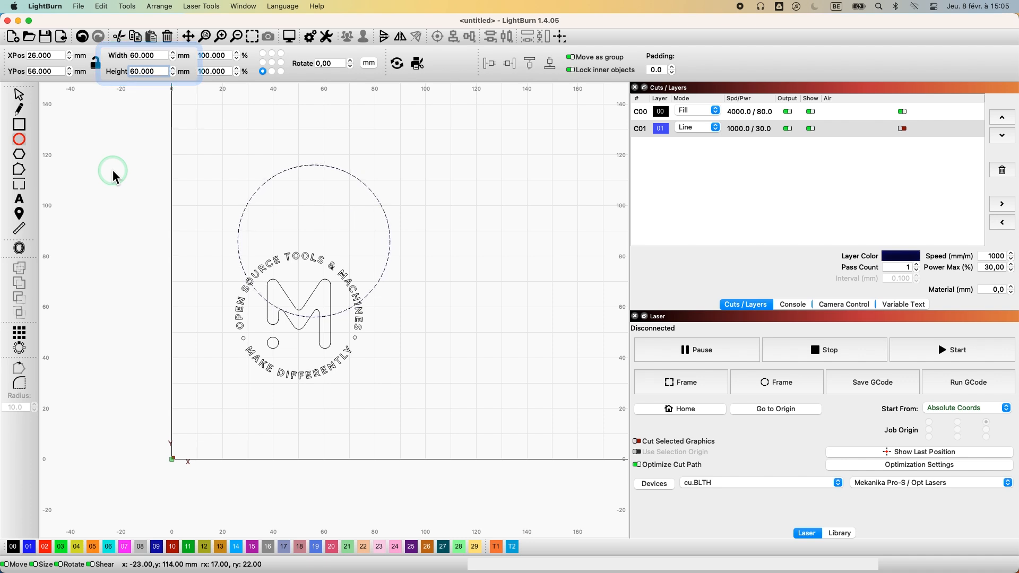
click(137, 208)
Select circle and logo together and center them horizontally and vertically.
drag(173, 148, 436, 410)
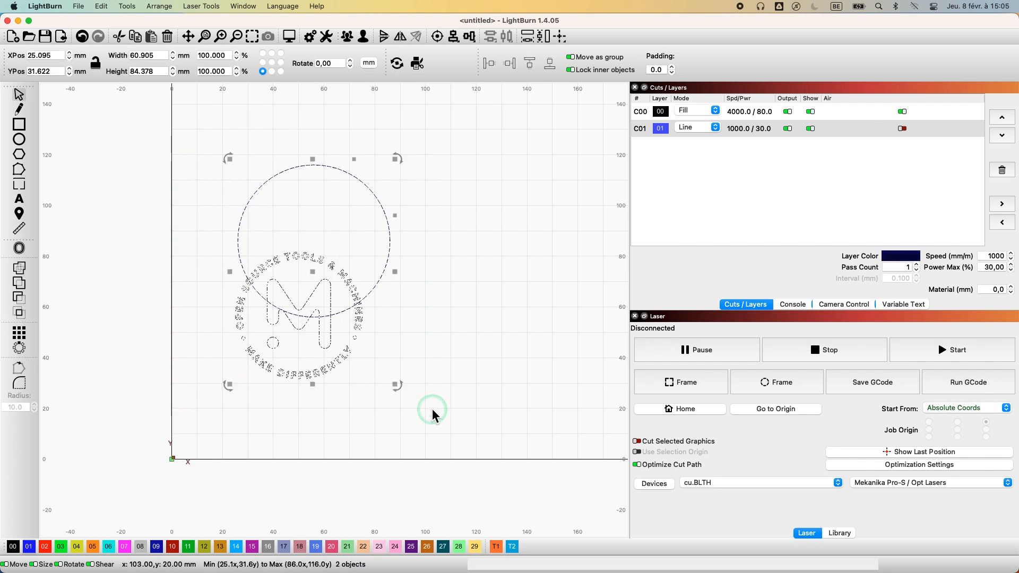
click(454, 37)
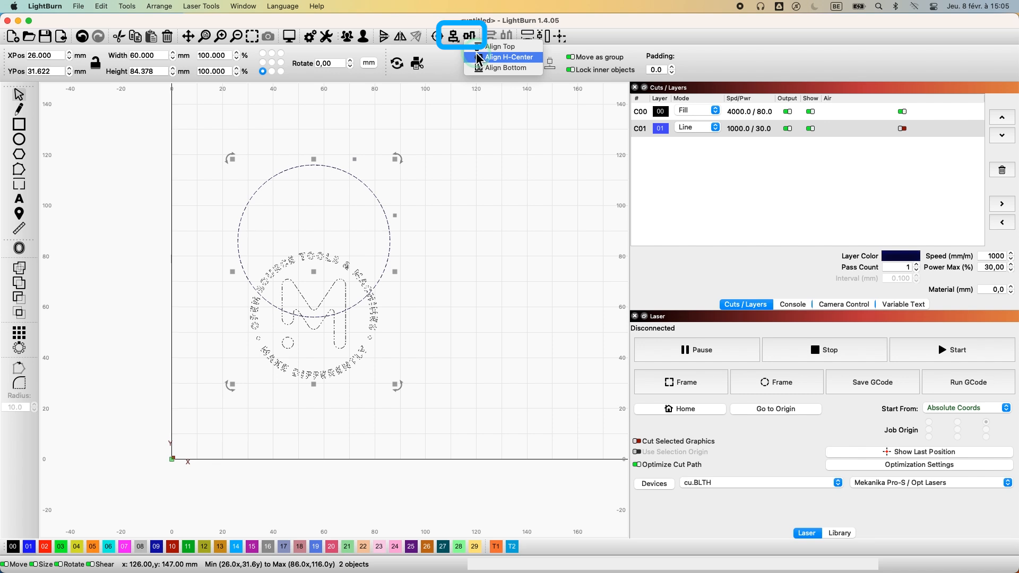
click(469, 37)
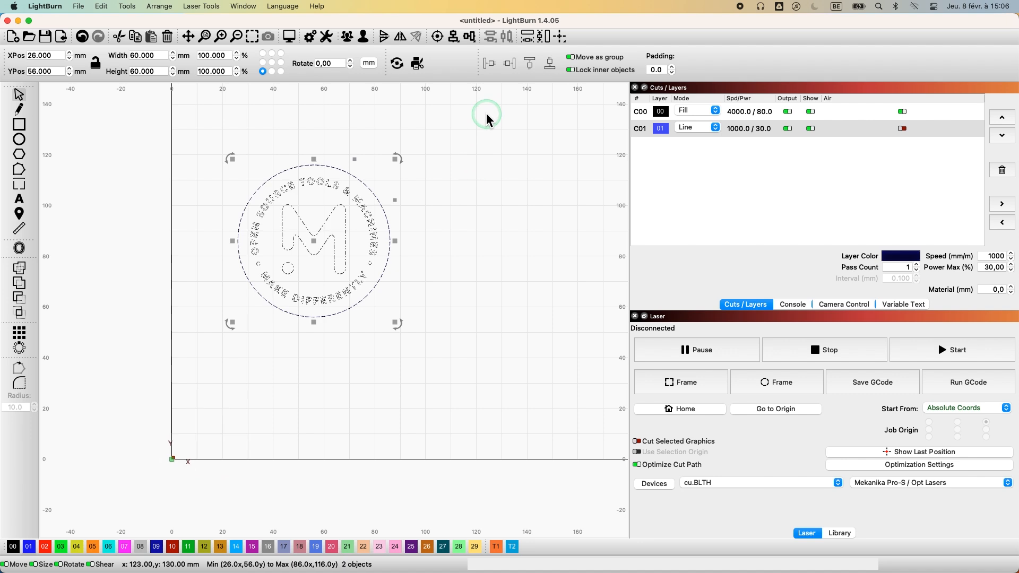
Try Align Left and Align Bottom on the design, then undo those moves.
click(489, 65)
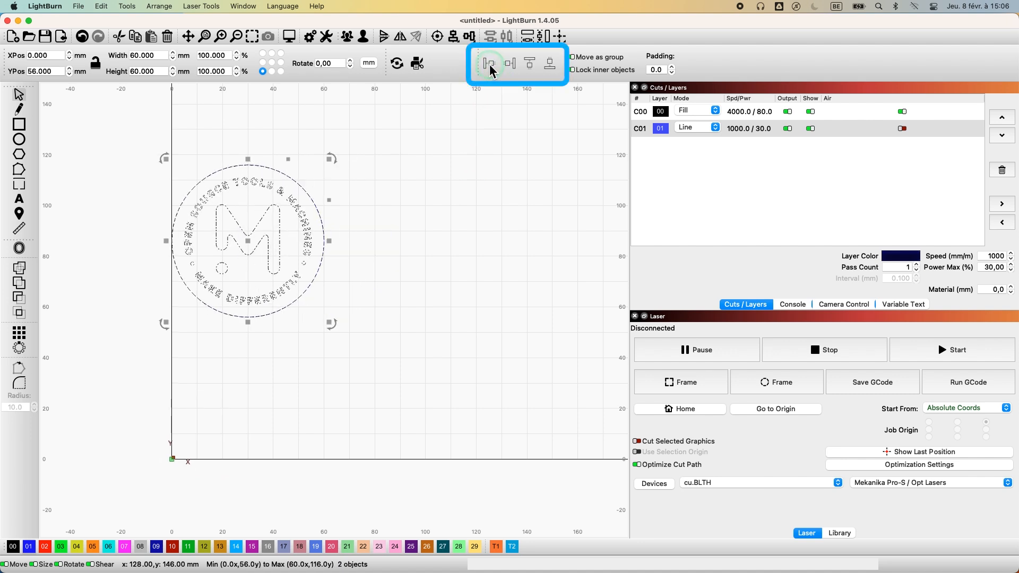
click(551, 65)
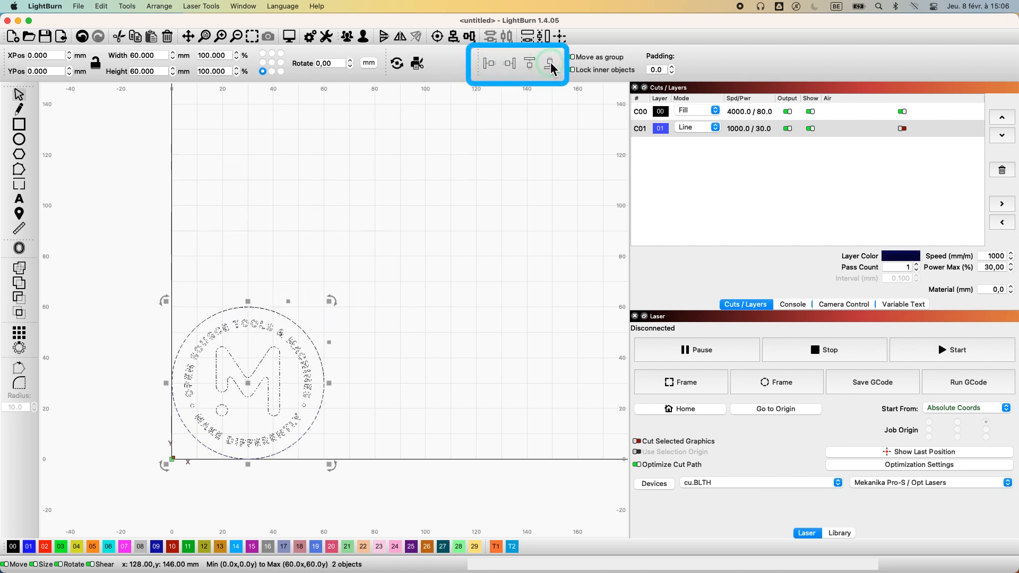
key(super+z)
key(super+z)
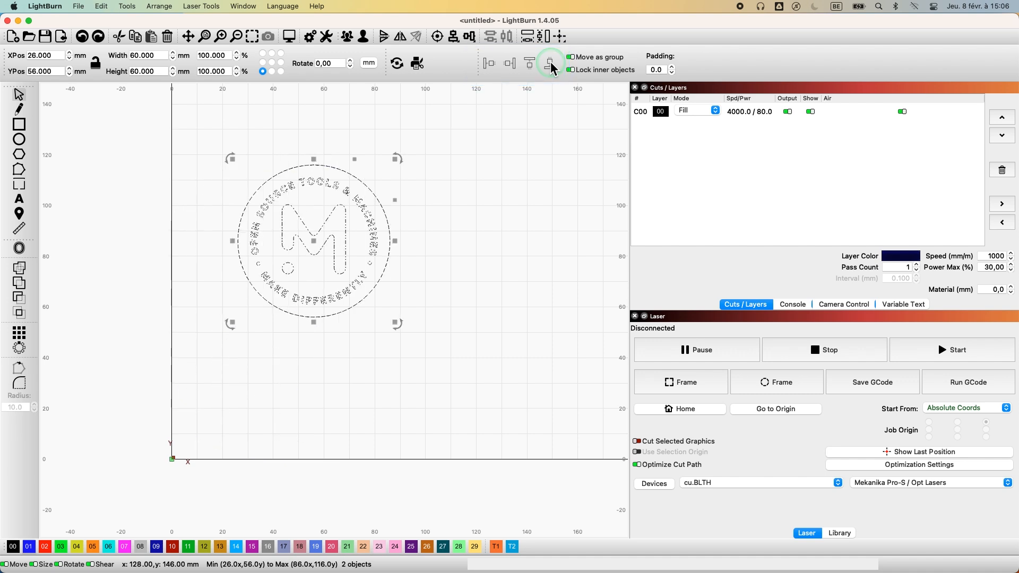
With the bottom-left anchor, position the design at X 10 mm, Y 10 mm.
click(261, 71)
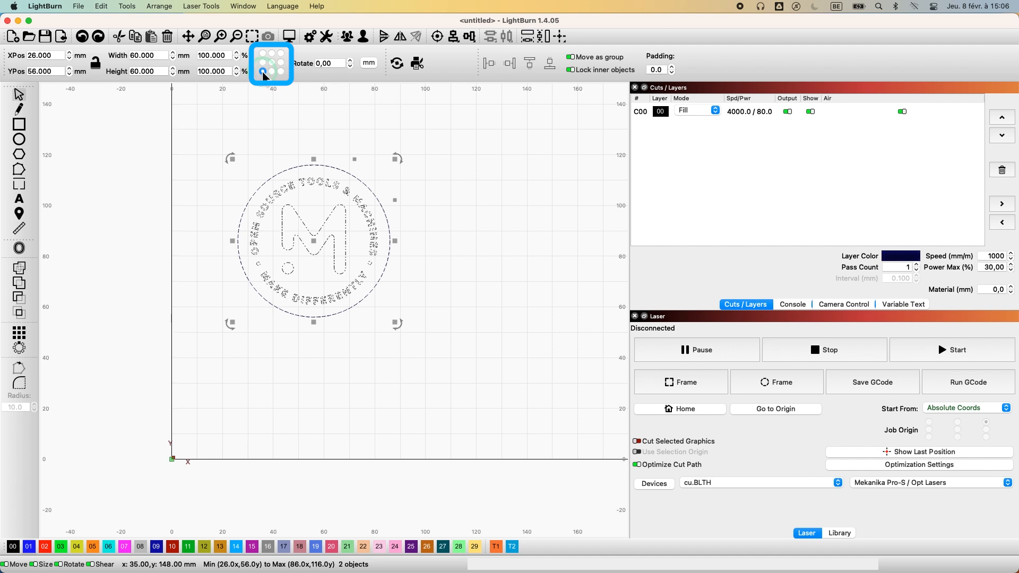
double_click(36, 56)
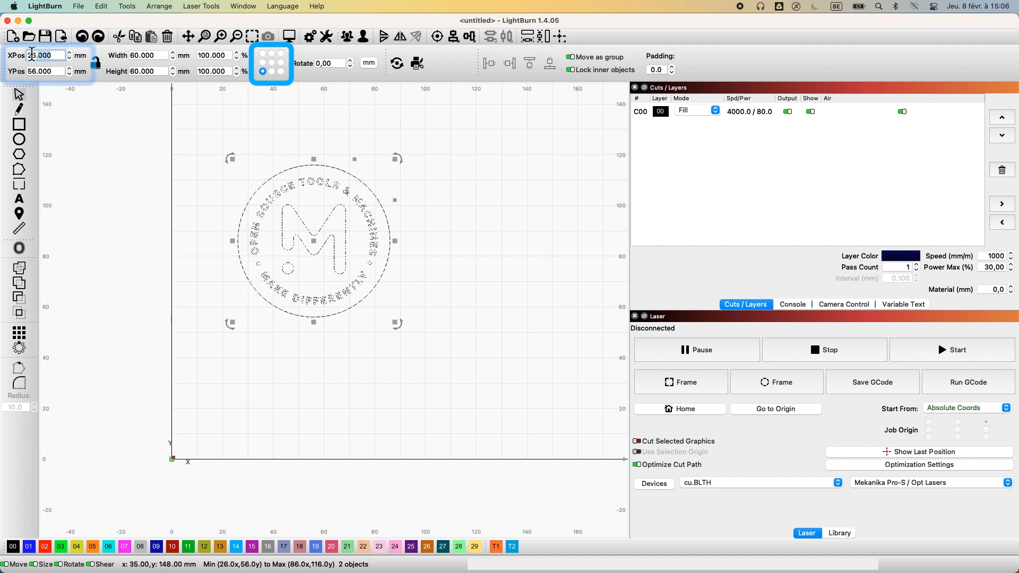
text(10)
key(Tab)
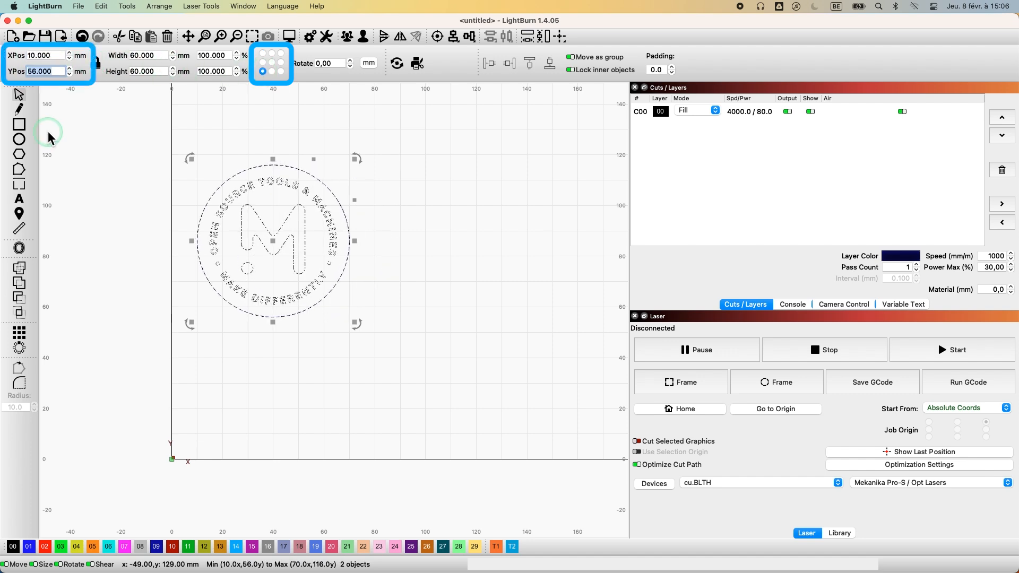
text(10)
key(Return)
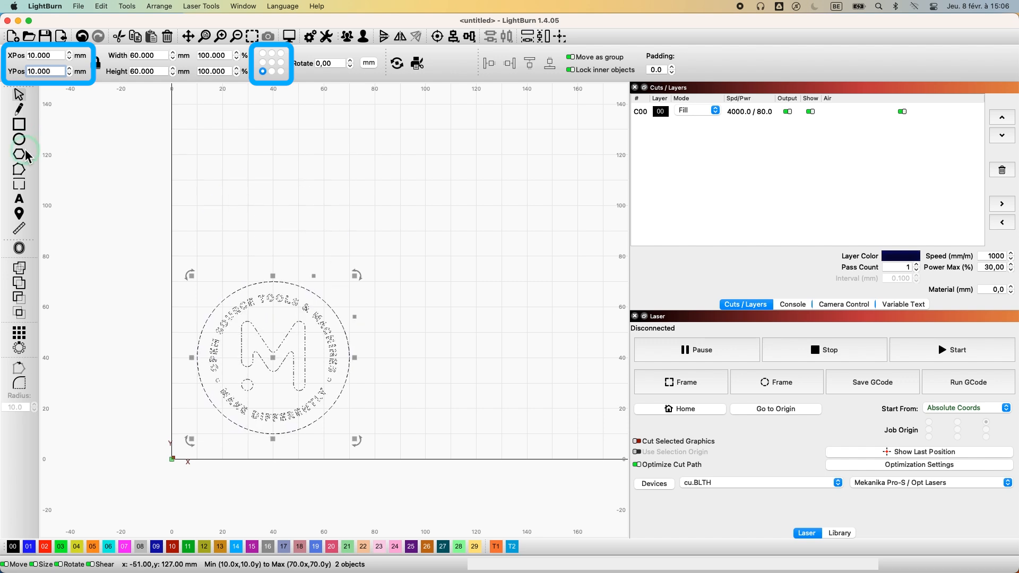
click(141, 401)
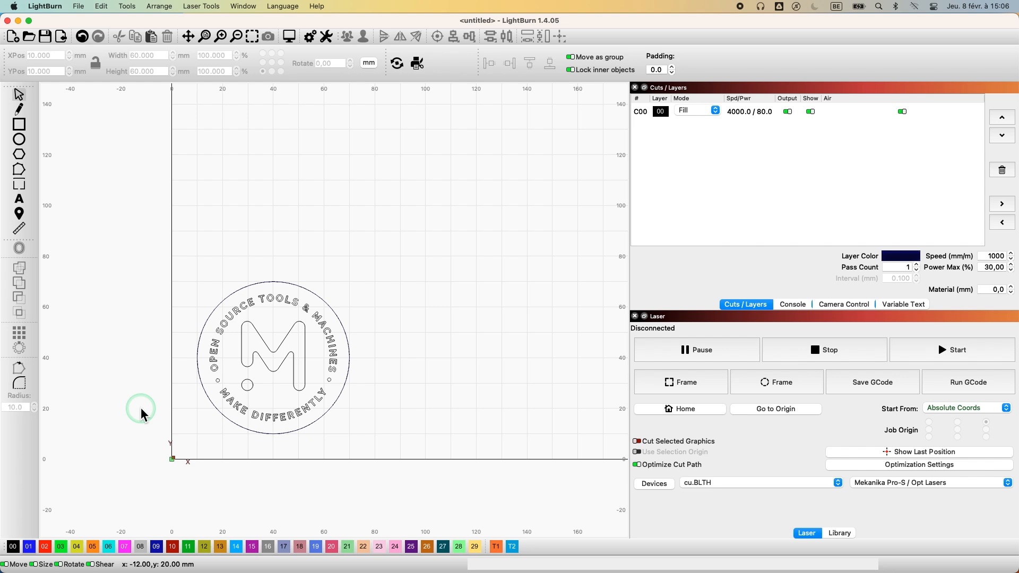
Put the whole design on the red layer, then the inner logo and lettering on the blue layer.
click(198, 377)
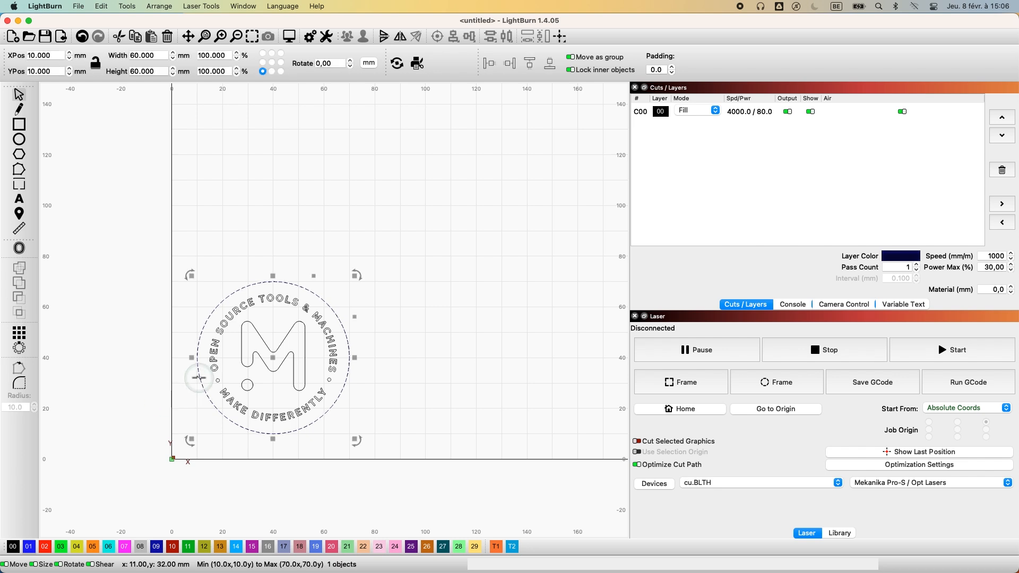
click(46, 546)
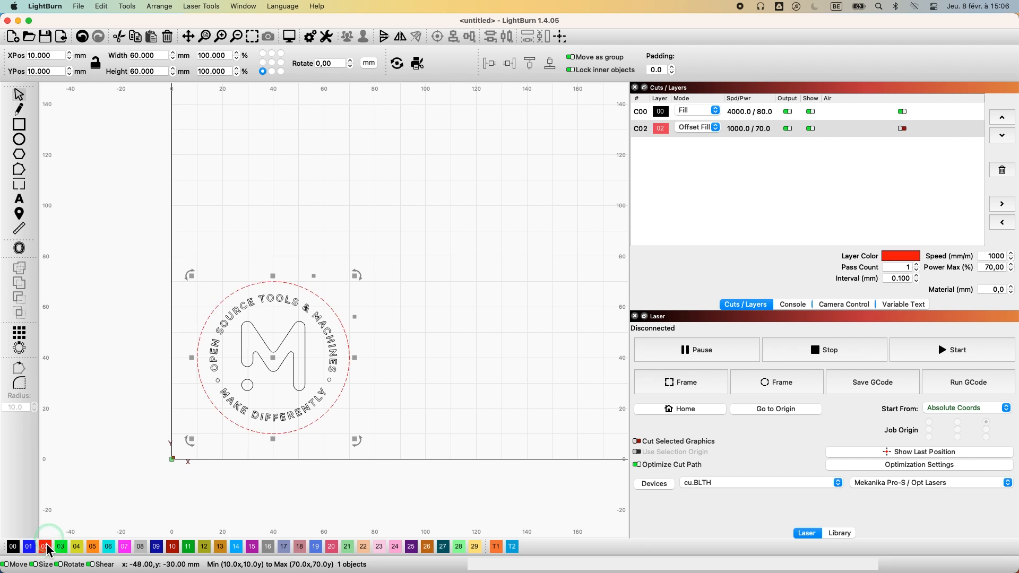
click(224, 391)
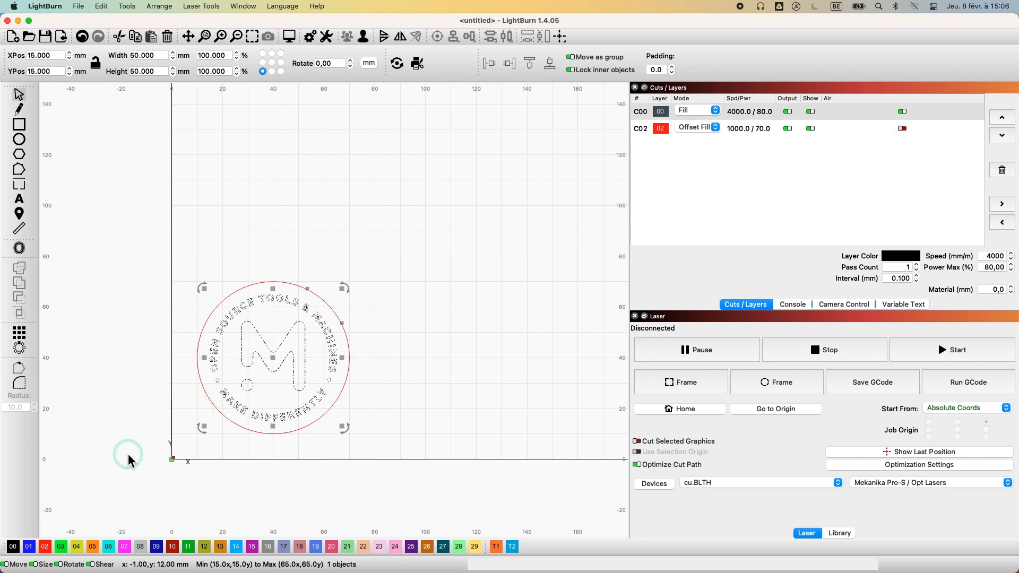
click(30, 546)
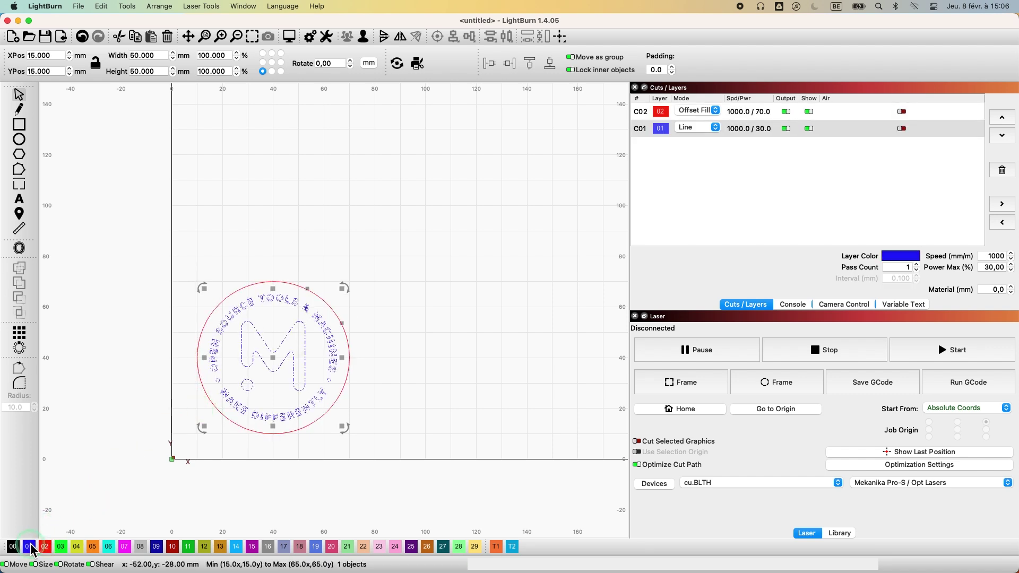
click(135, 487)
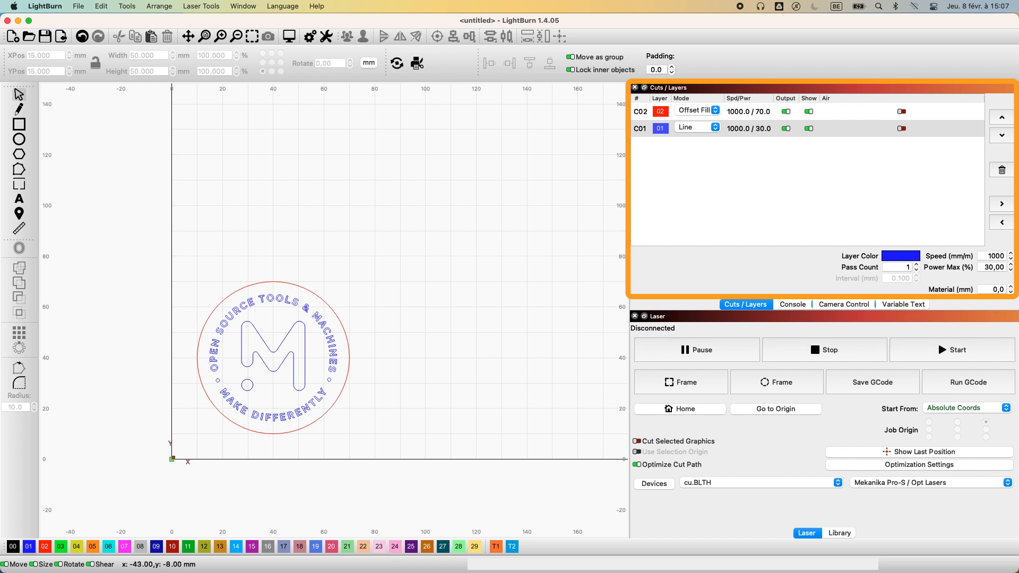
Move the blue Line layer above the red Offset Fill layer in Cuts/Layers.
click(764, 128)
click(1002, 117)
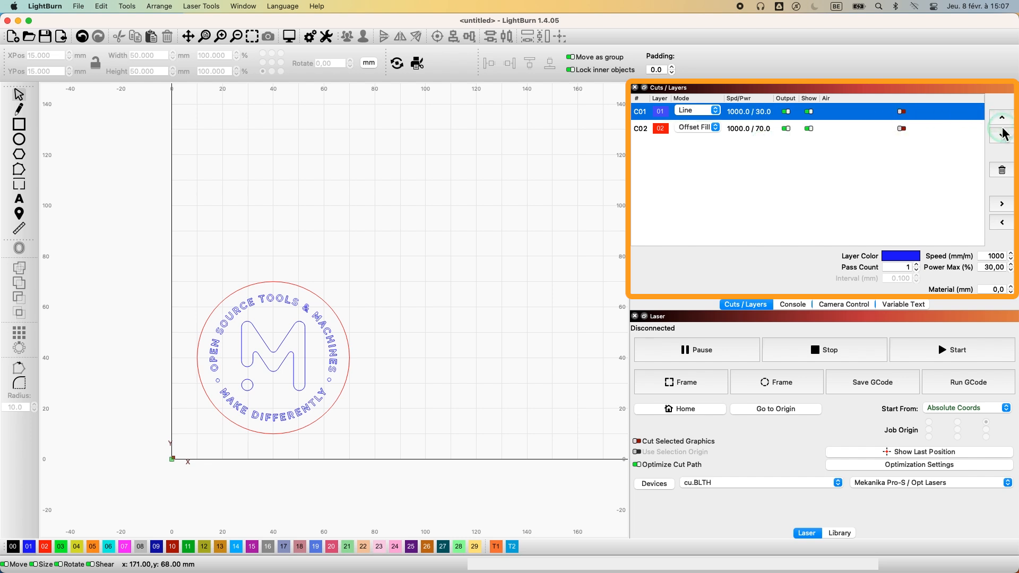
click(1002, 135)
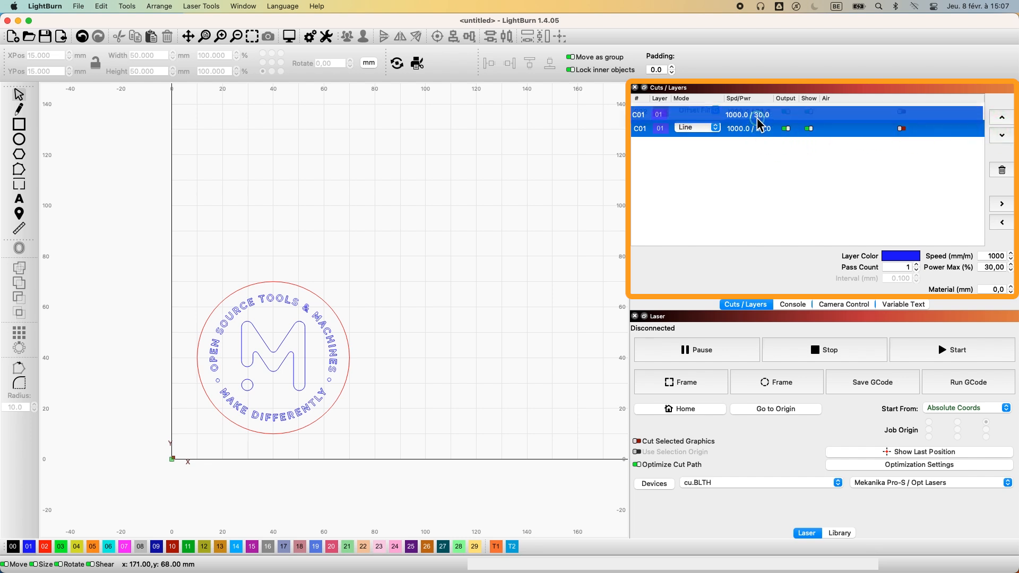
drag(760, 128, 760, 111)
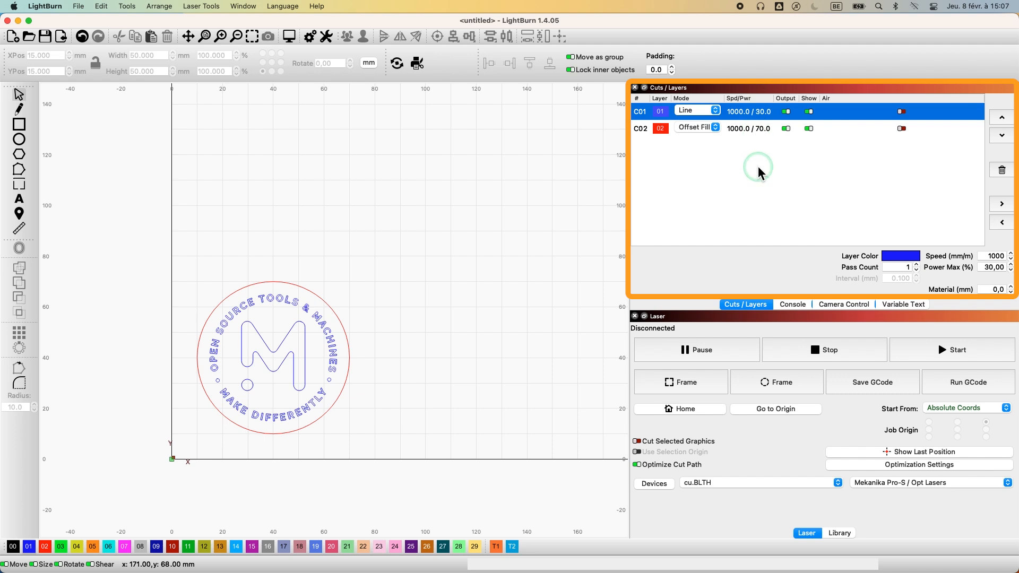
click(722, 178)
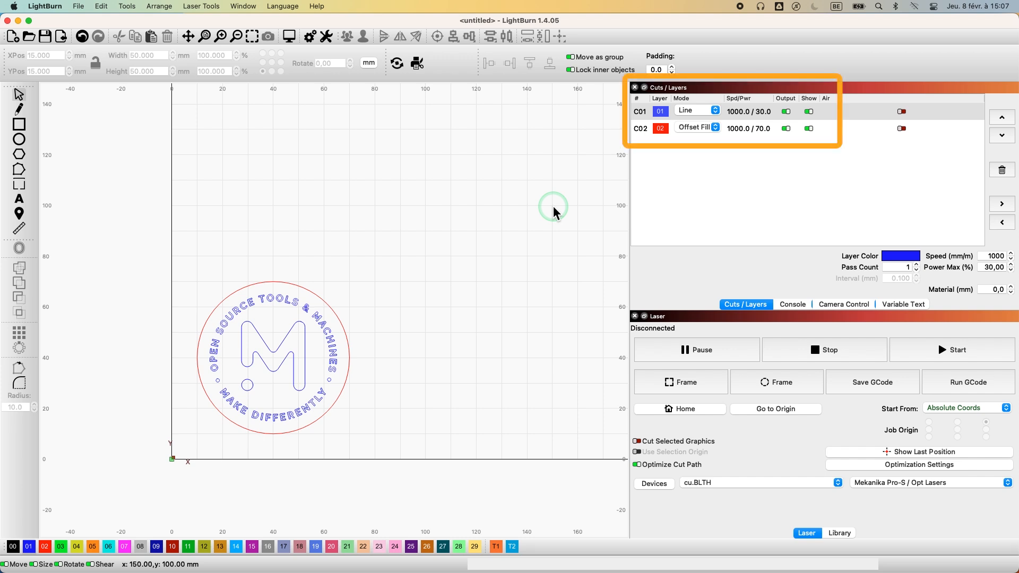
Toggle Output off and back on for both layers to preview them.
click(785, 112)
click(789, 130)
click(786, 129)
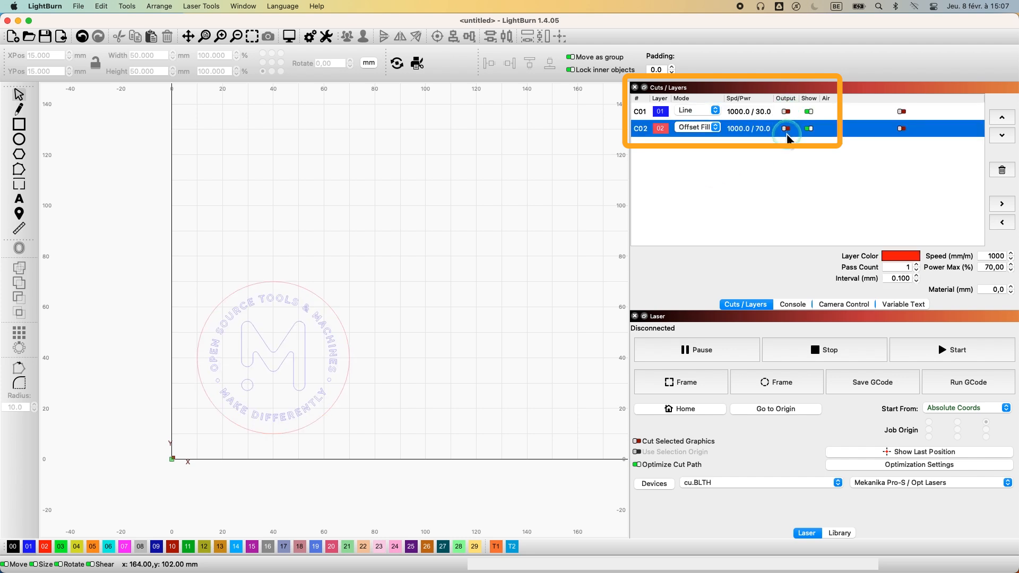
click(785, 129)
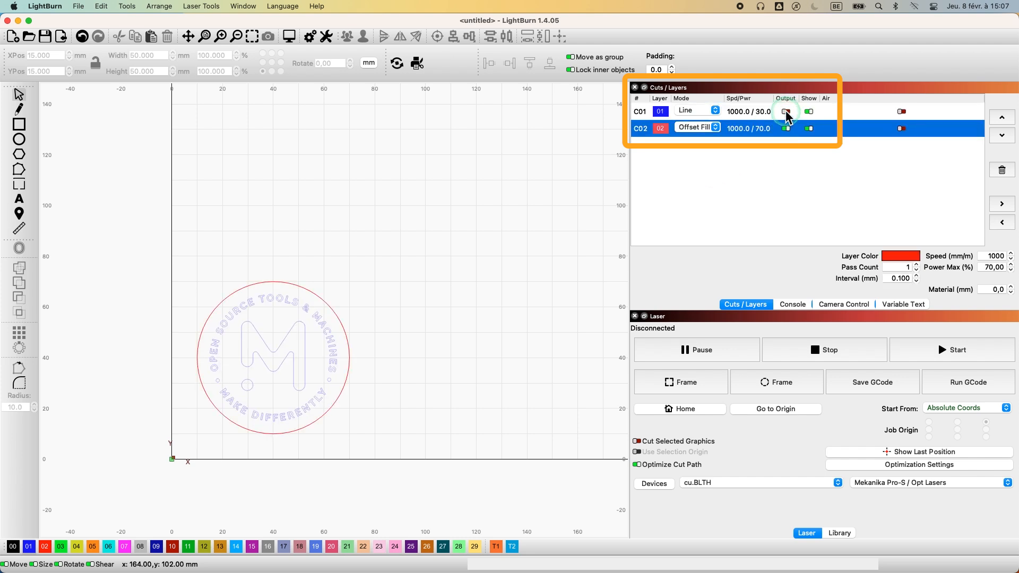
click(786, 112)
click(761, 201)
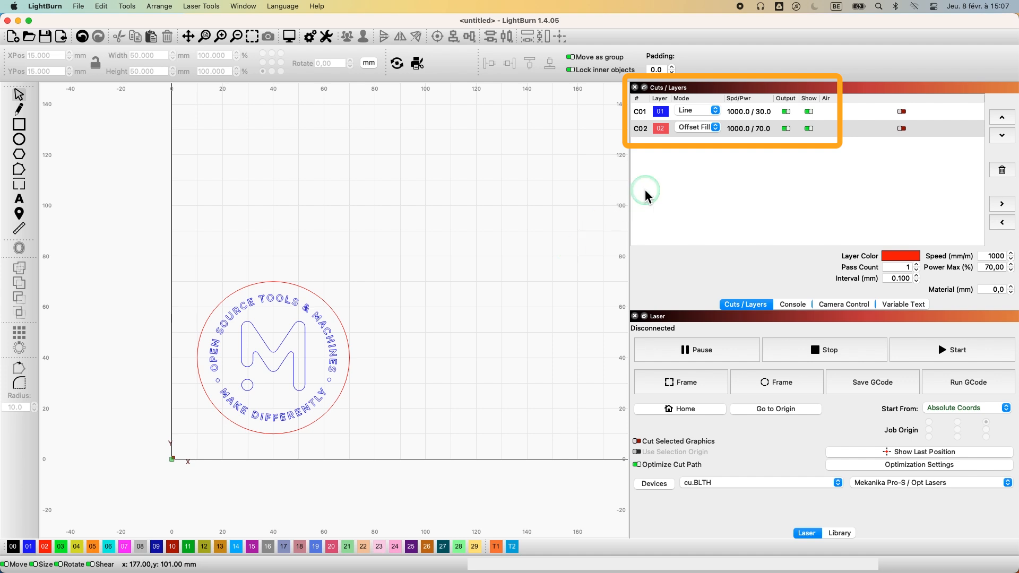
Set the blue layer to Fill mode at 5000 mm/min and 80% maximum power.
click(701, 111)
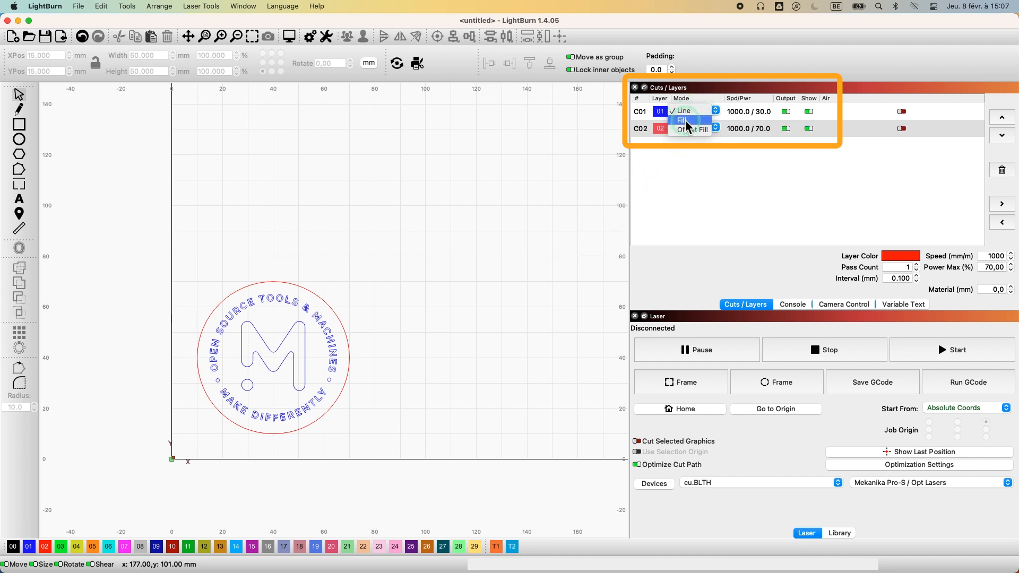
click(691, 122)
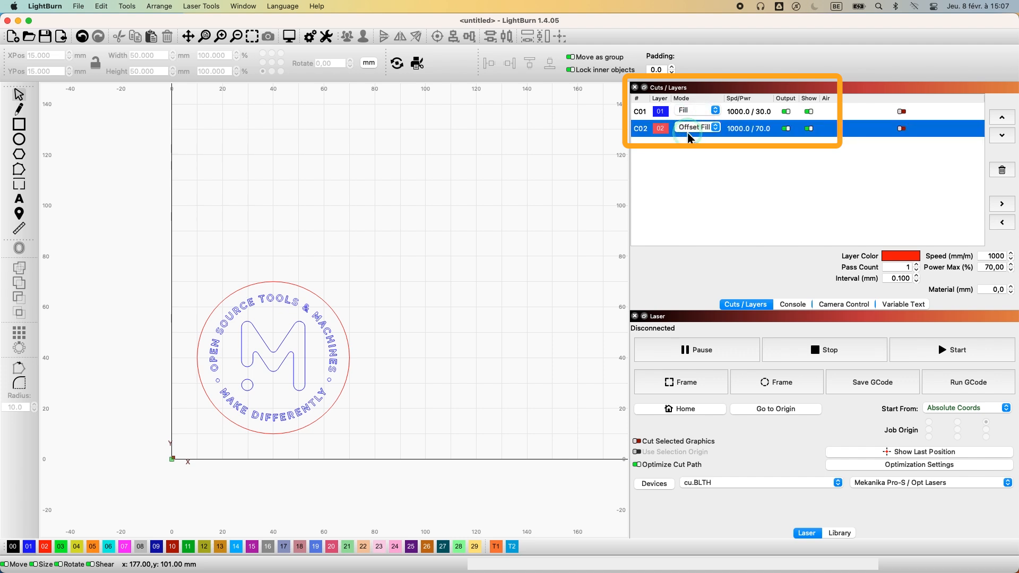
click(752, 112)
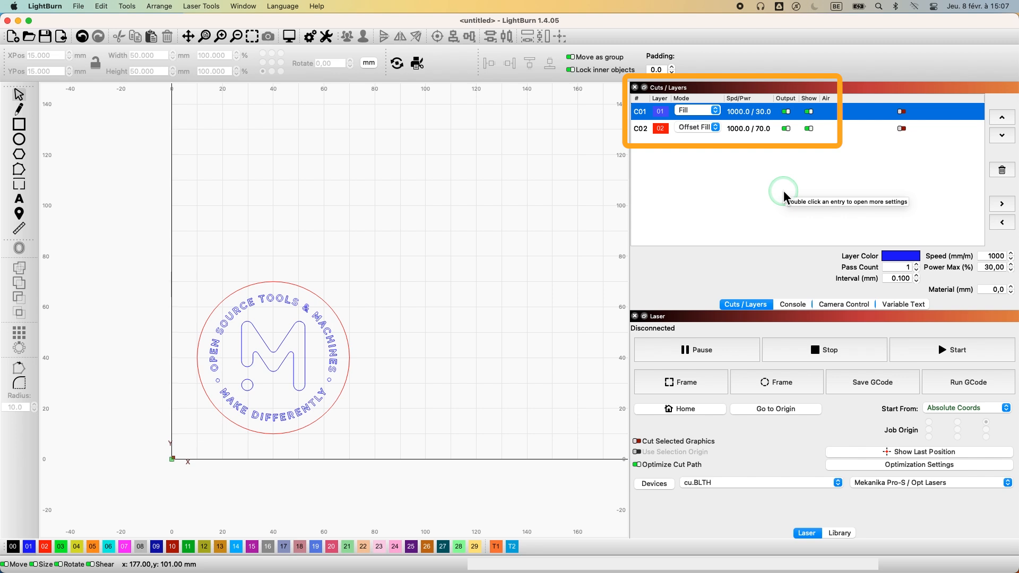
click(989, 256)
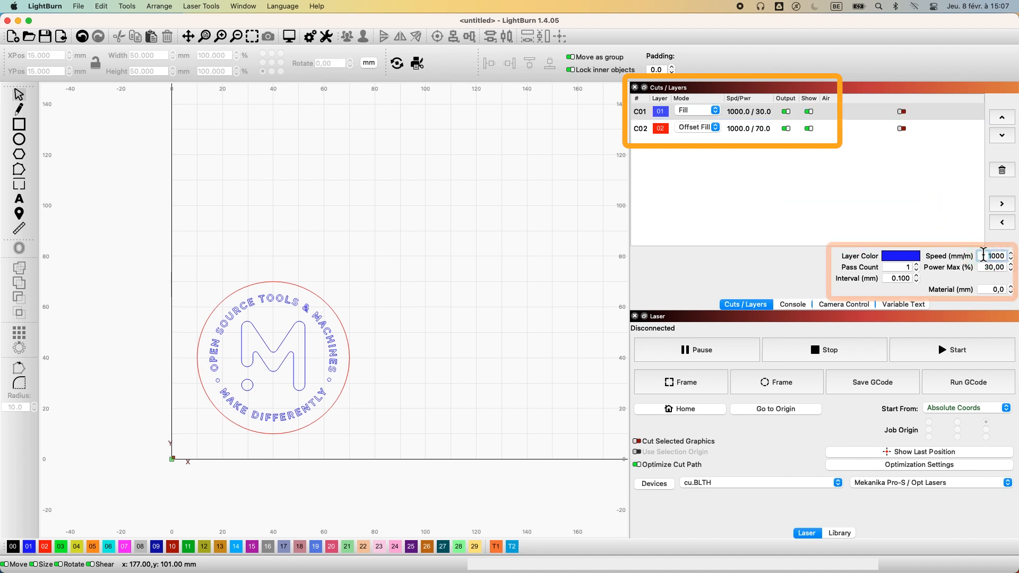
text(5000)
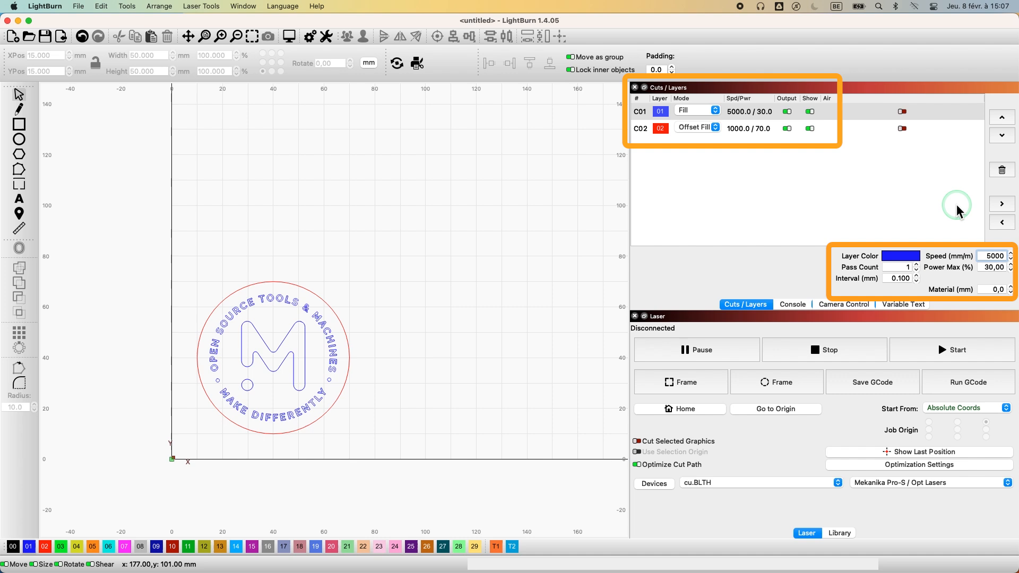
key(Tab)
text(80)
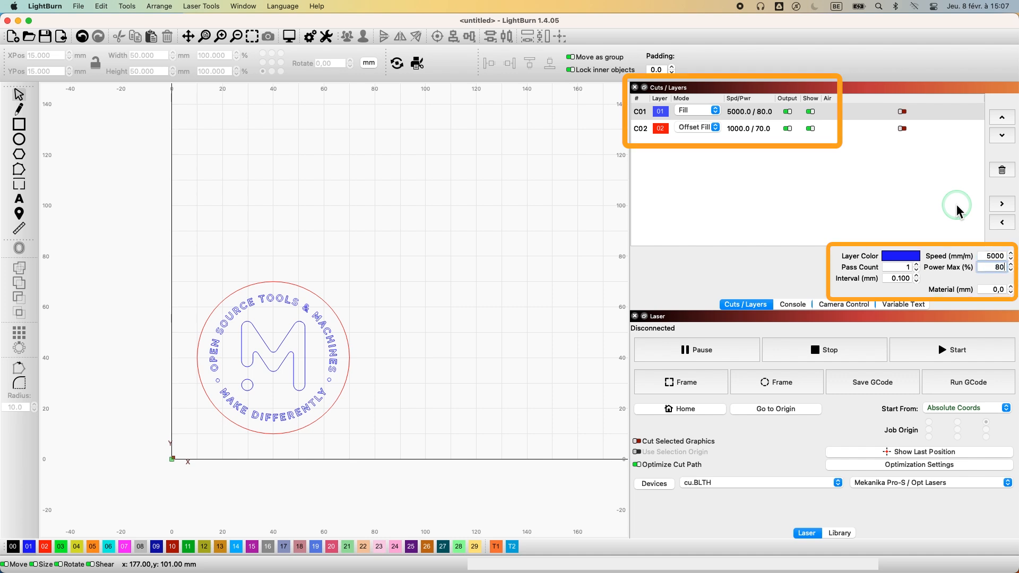
key(Tab)
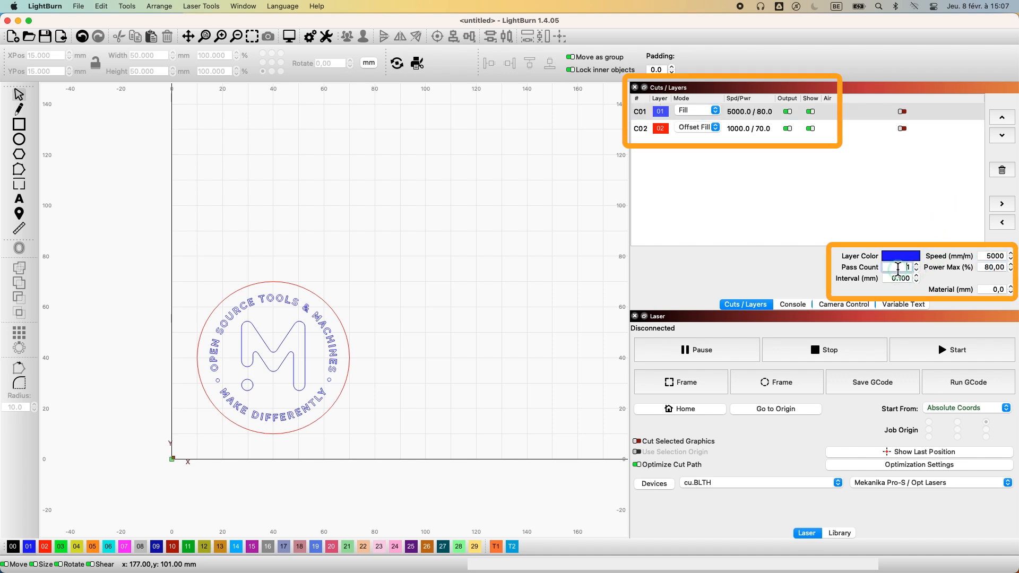
click(882, 227)
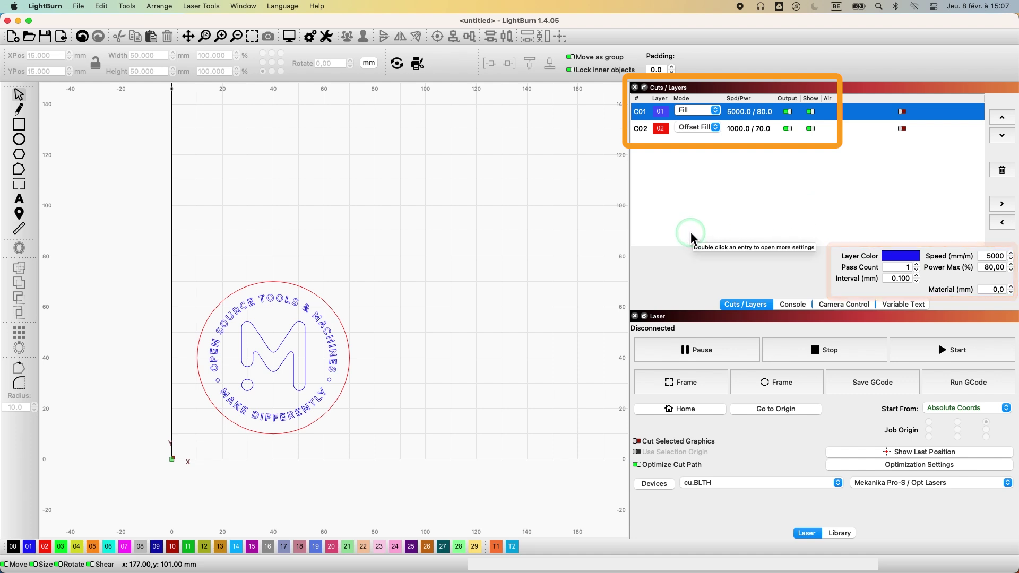
click(759, 129)
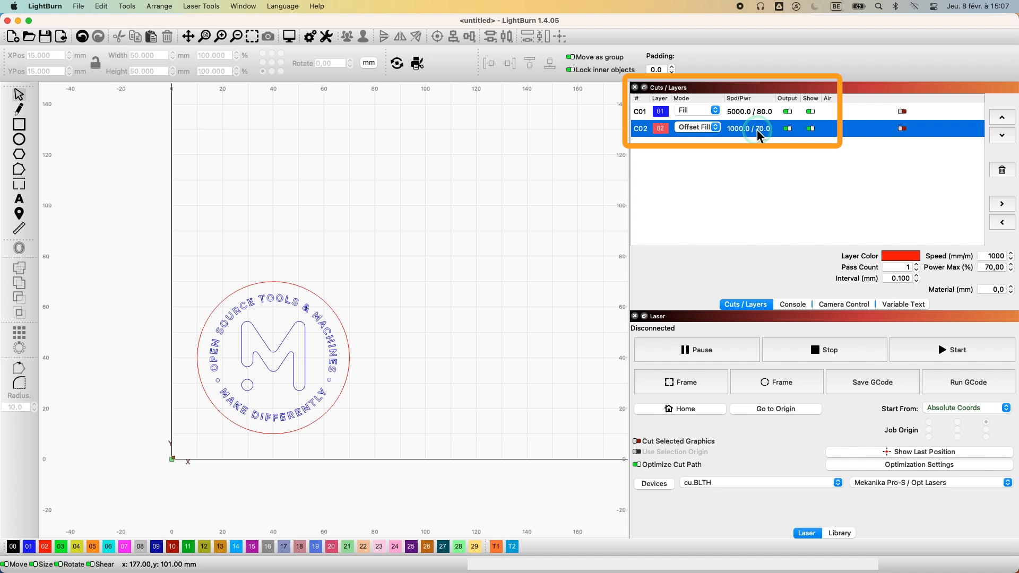
Switch the red layer to Line mode and set its speed to 600 mm/min.
click(701, 128)
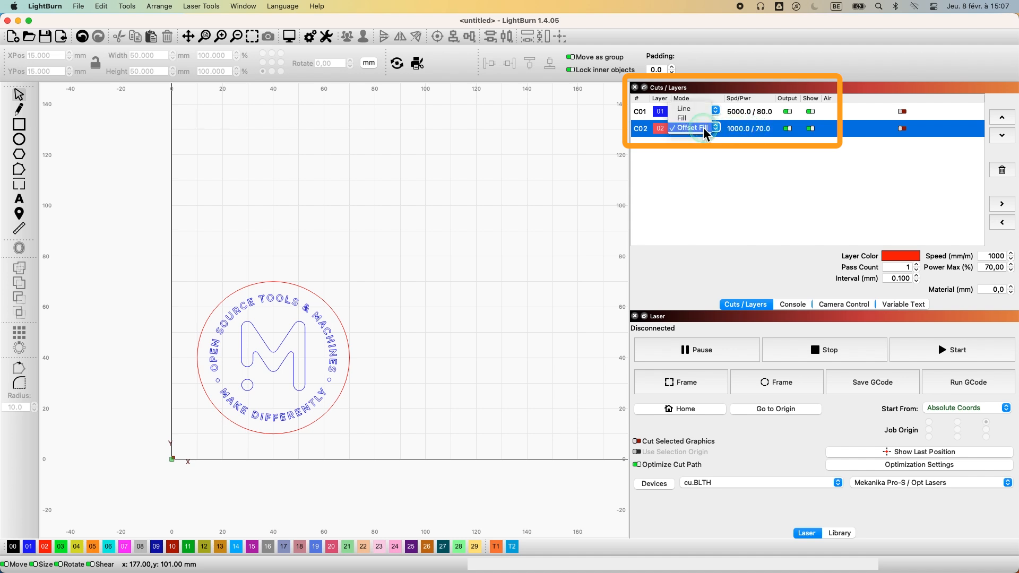
click(685, 108)
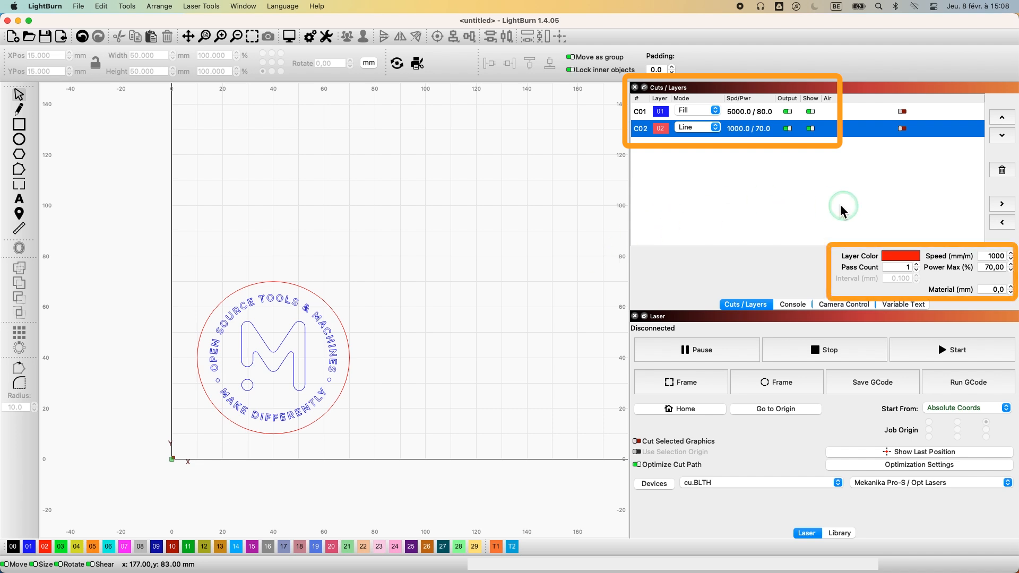
click(994, 256)
text(600)
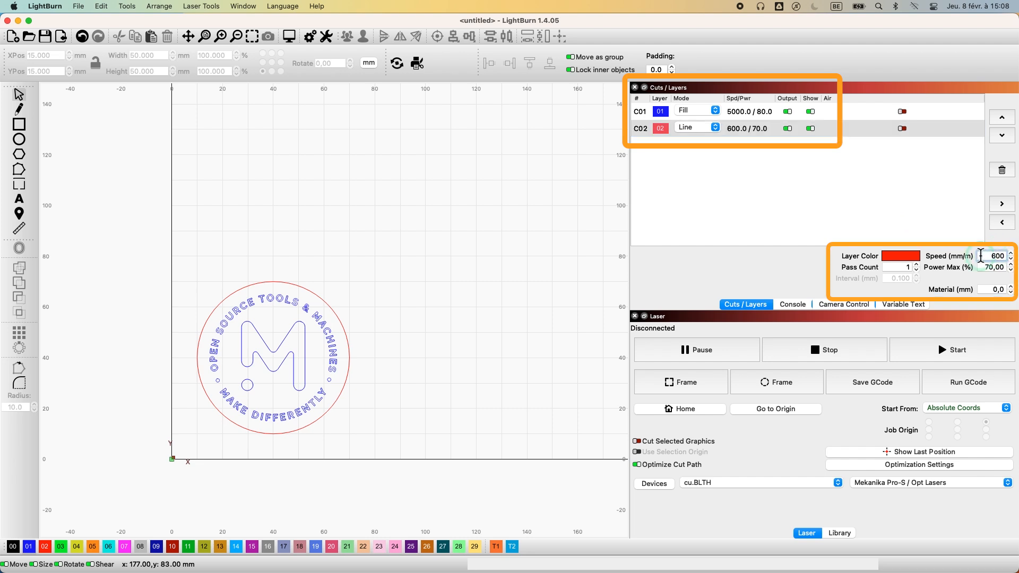
key(Return)
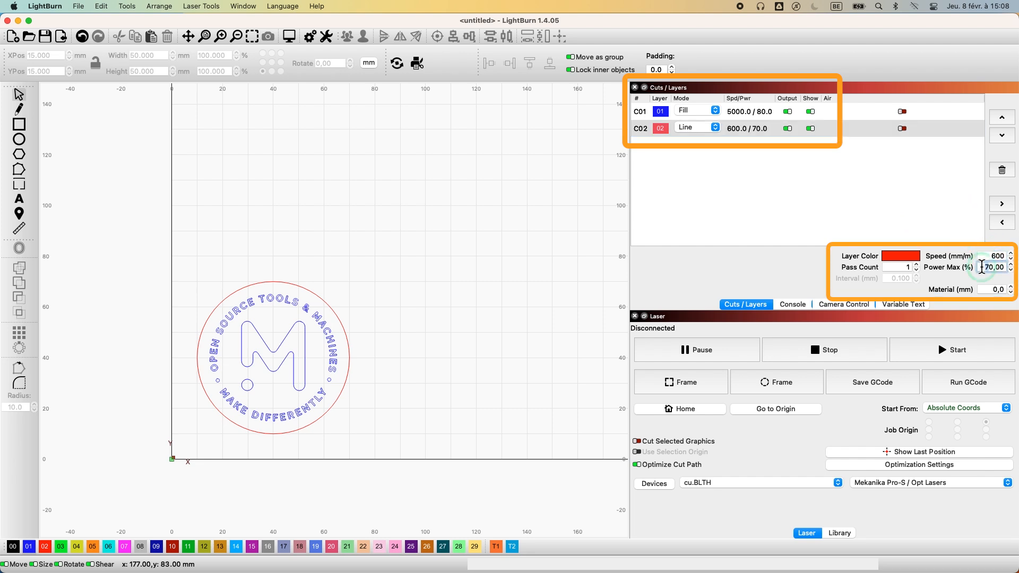
Set the red layer's maximum power to 90% and its pass count to 4.
click(982, 267)
text(90)
key(Return)
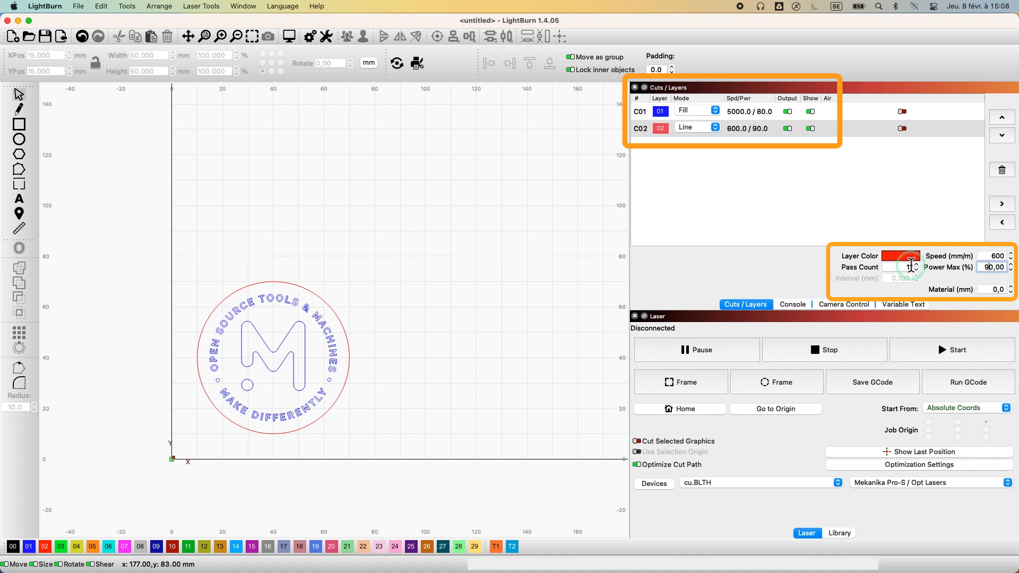
click(904, 267)
text(4)
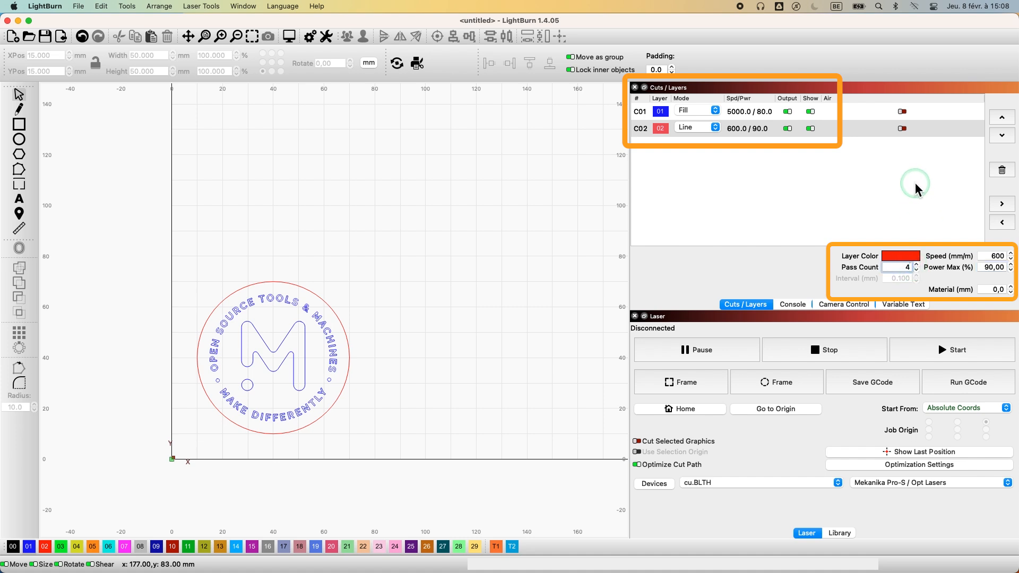
click(916, 188)
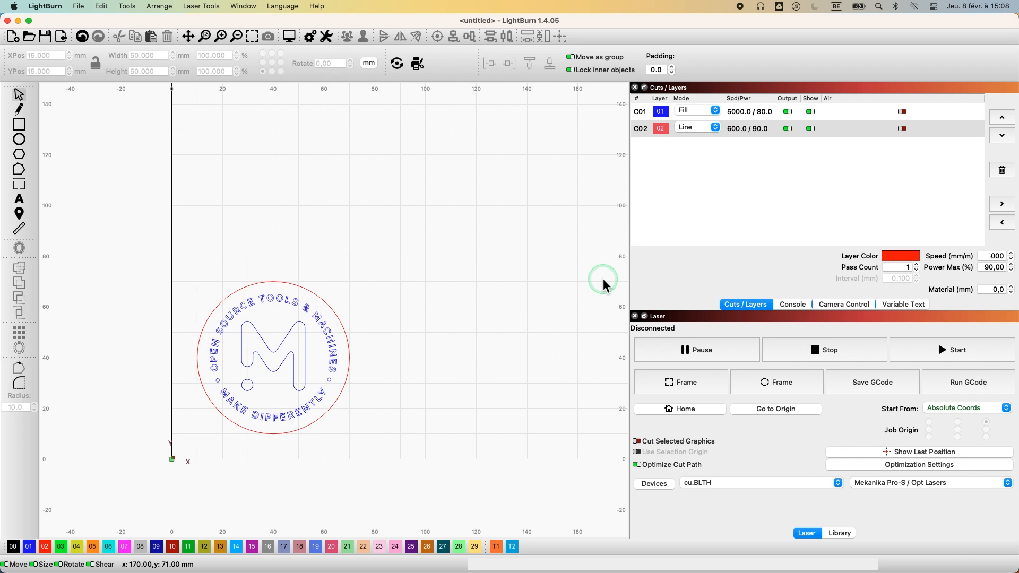
click(747, 128)
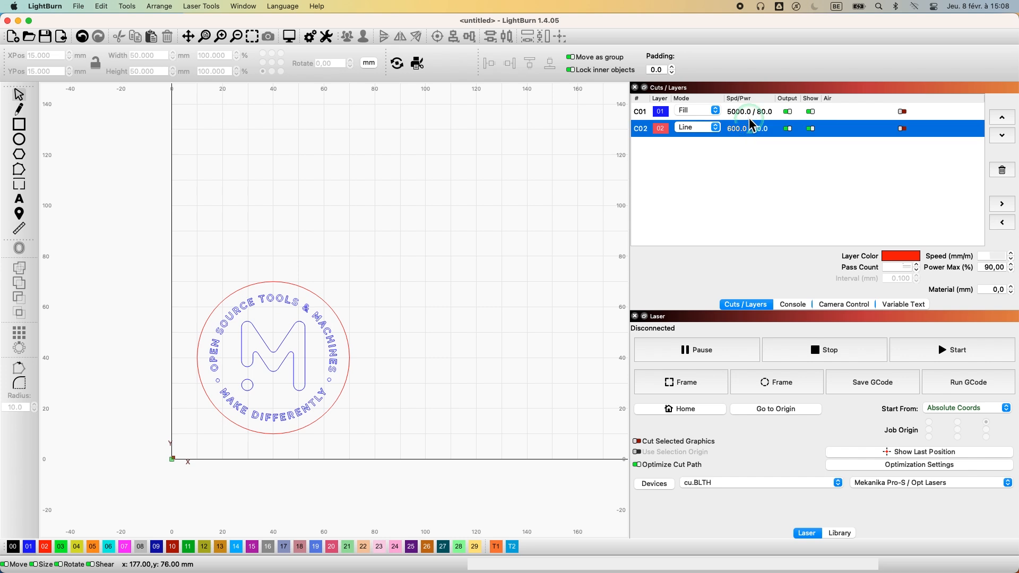
double_click(750, 117)
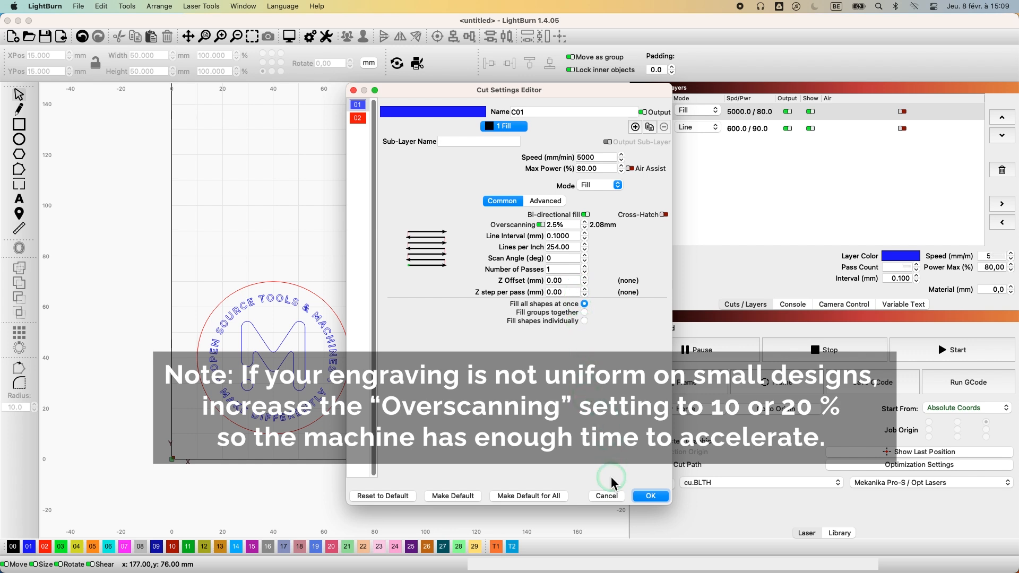
click(611, 499)
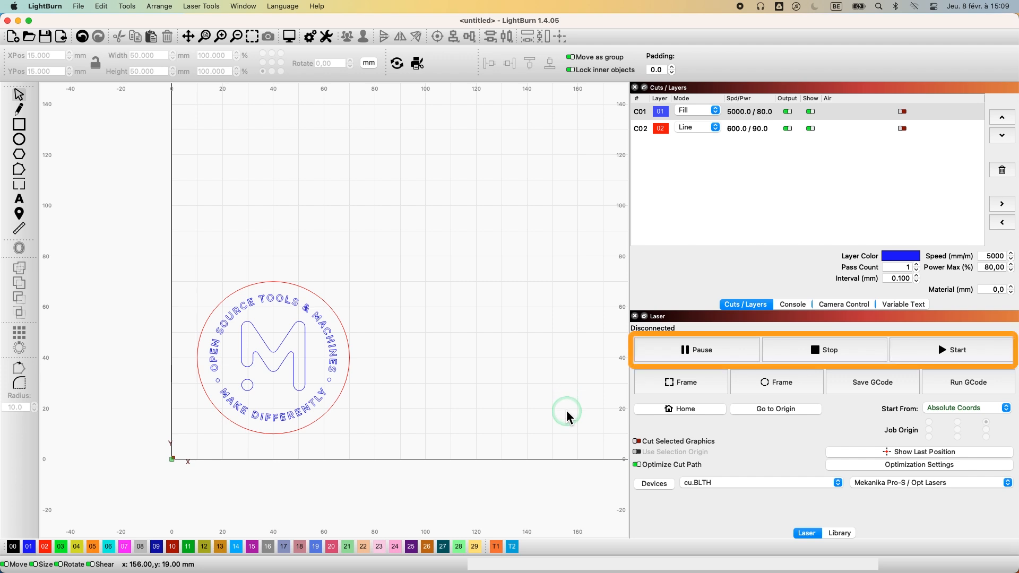
Save the job as G-code onto the NO NAME external drive.
click(868, 386)
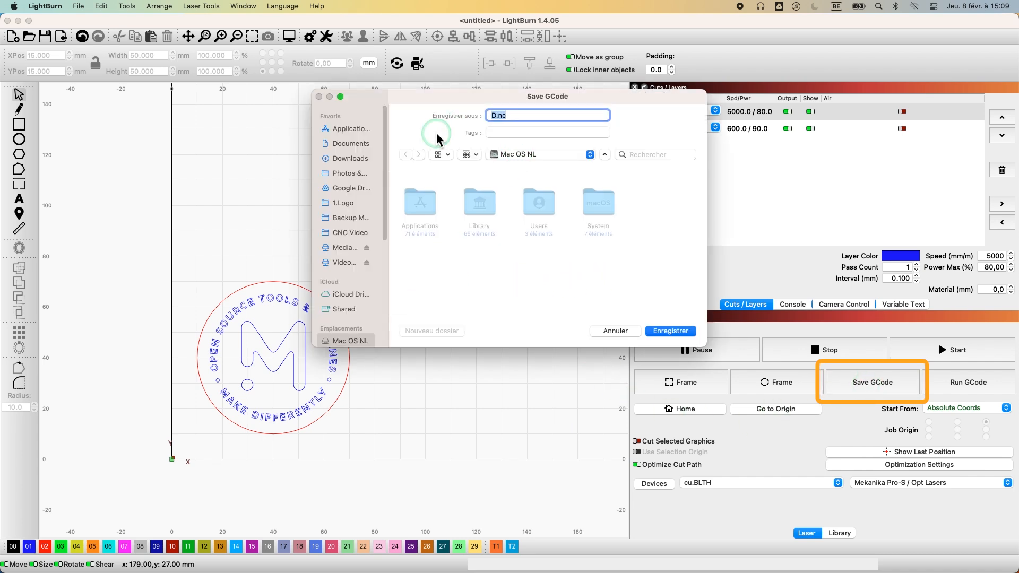
scroll(351, 303, down, 4)
scroll(343, 287, down, 4)
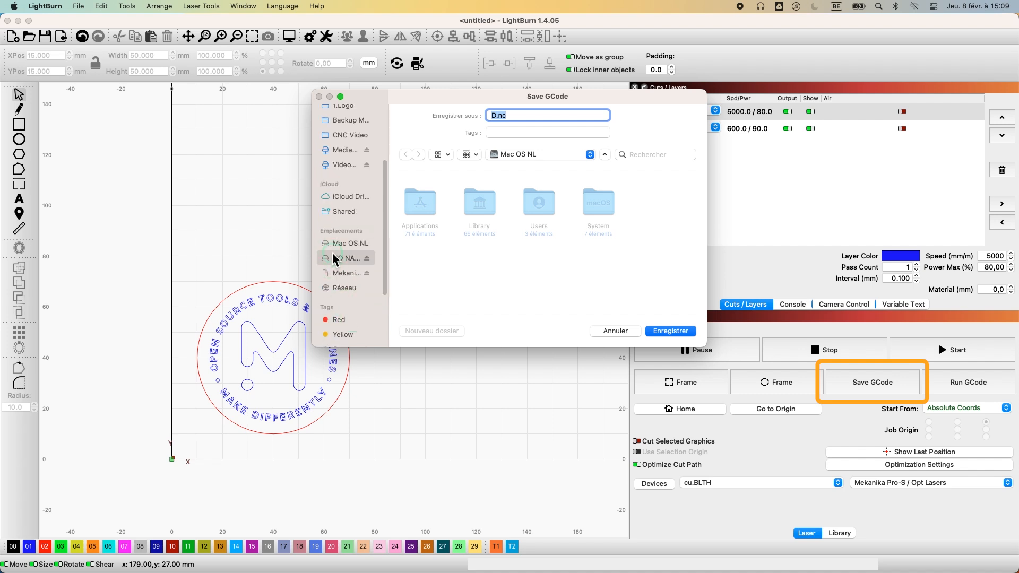
click(344, 258)
text(Laser)
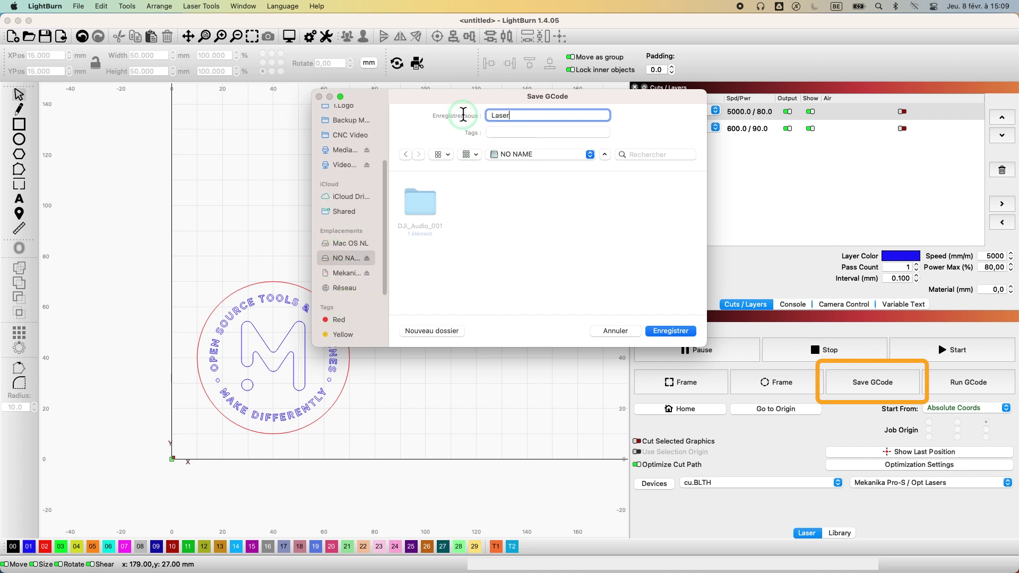
text(_logo)
key(Return)
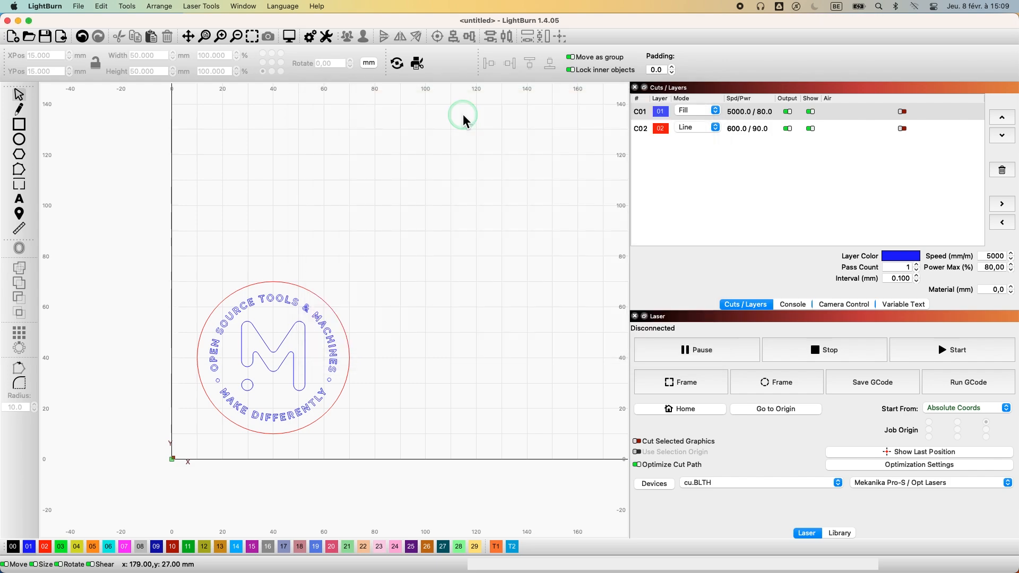